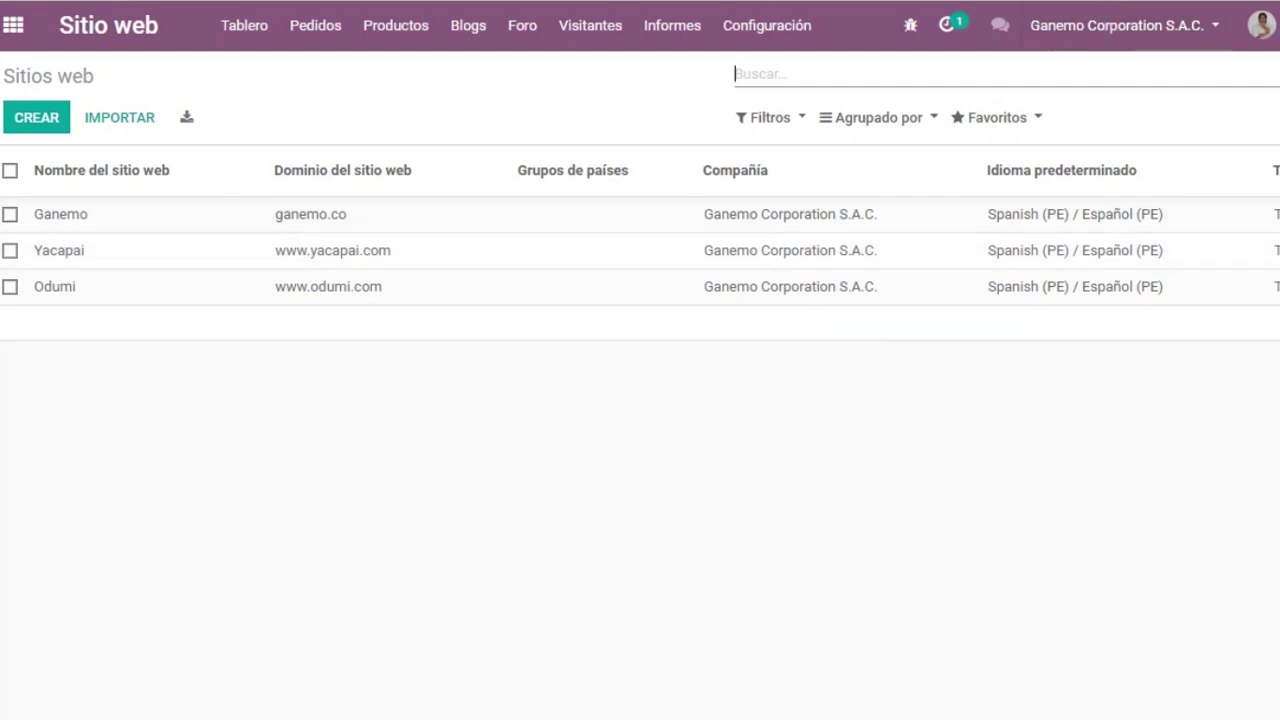
Examine the list of websites and the home page of the Bisafarma site
scroll(493, 255, down, 3)
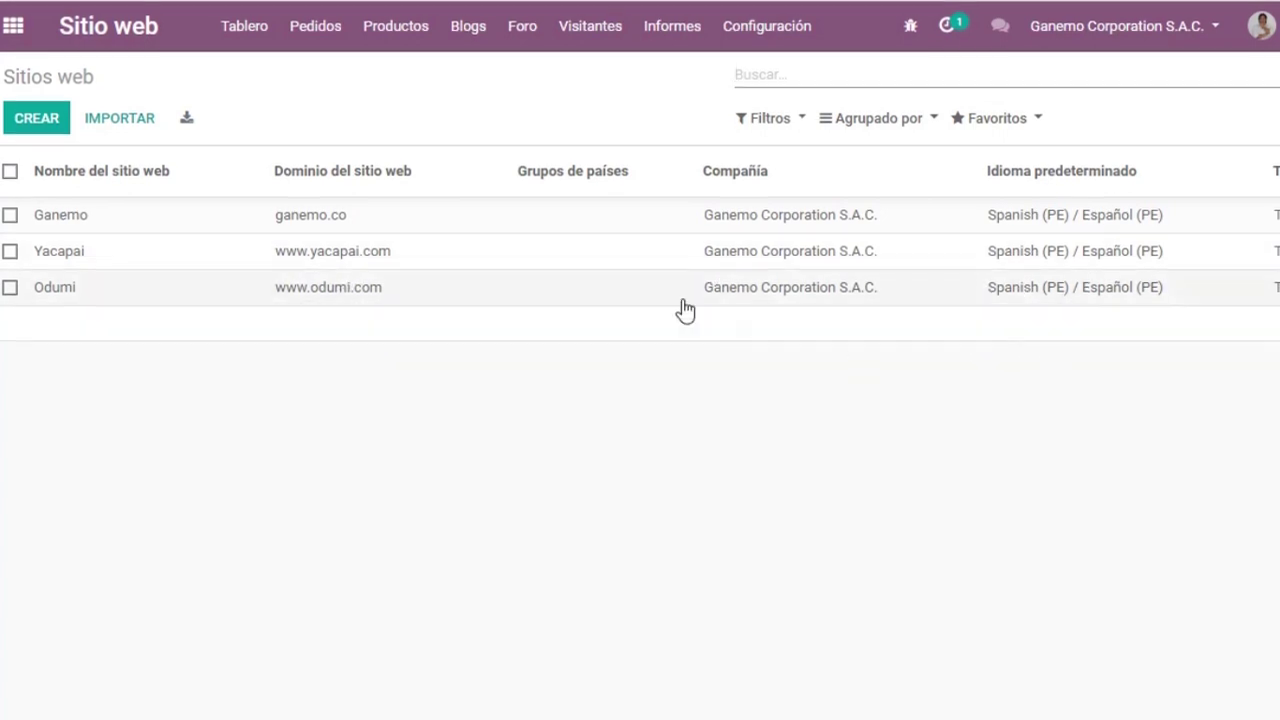
click(977, 246)
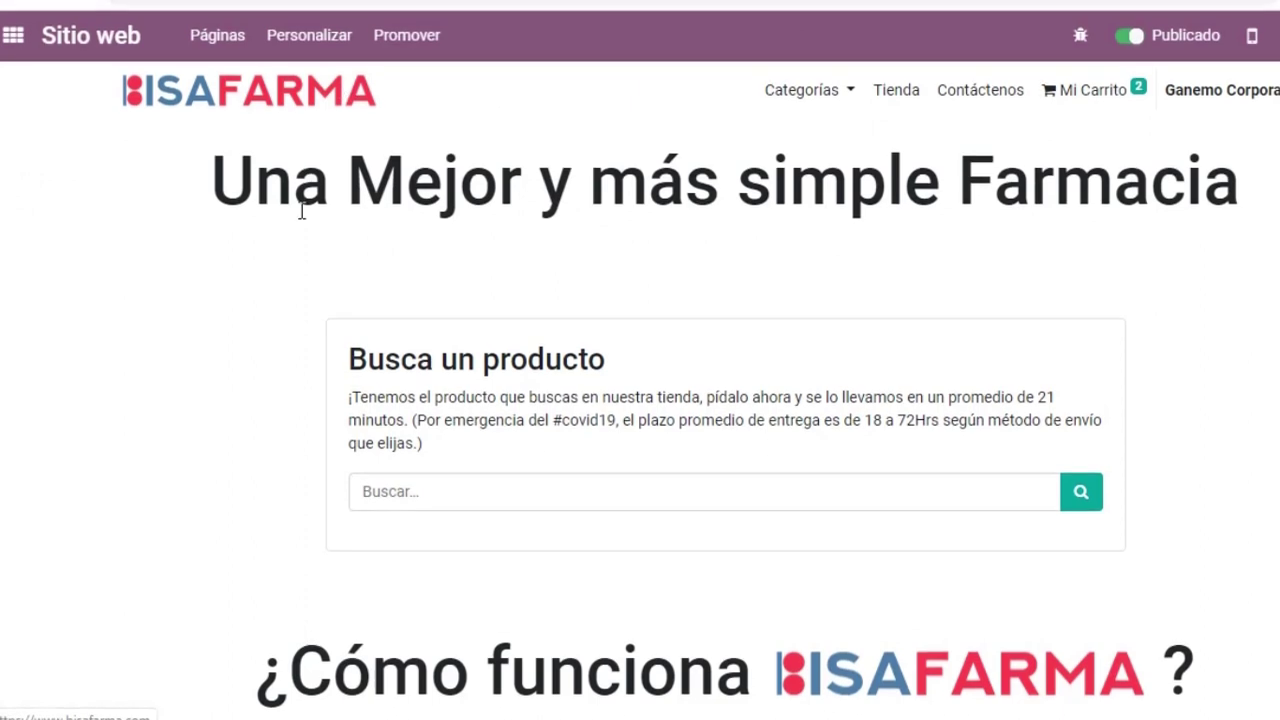
scroll(267, 347, down, 2)
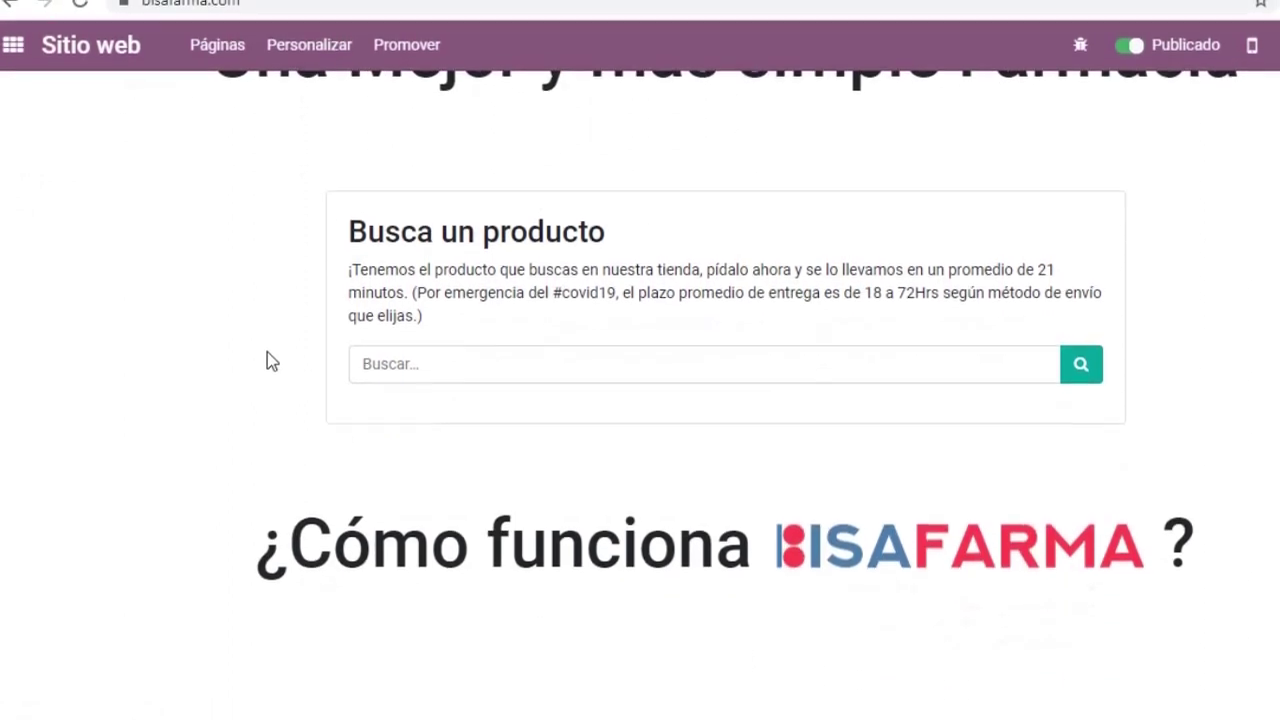
scroll(267, 352, down, 1)
scroll(267, 356, up, 3)
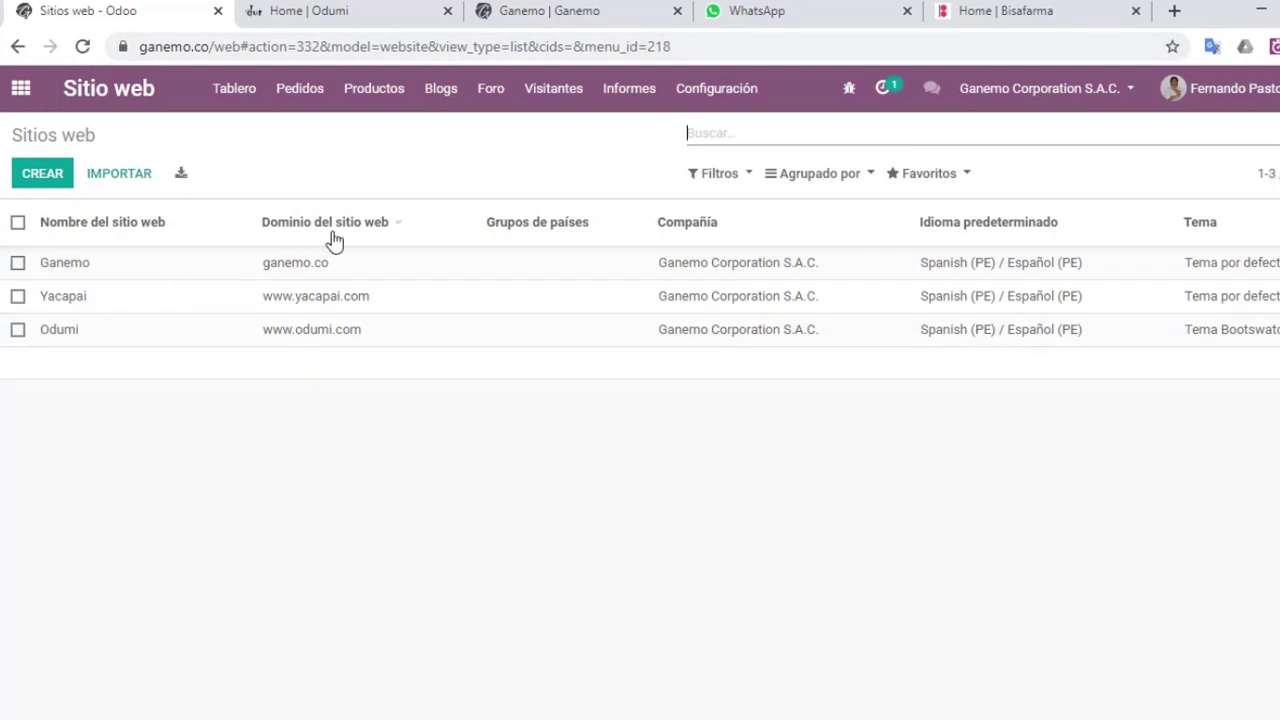
Examine the Odumi site's home page, including its domain, logo and product content
click(350, 11)
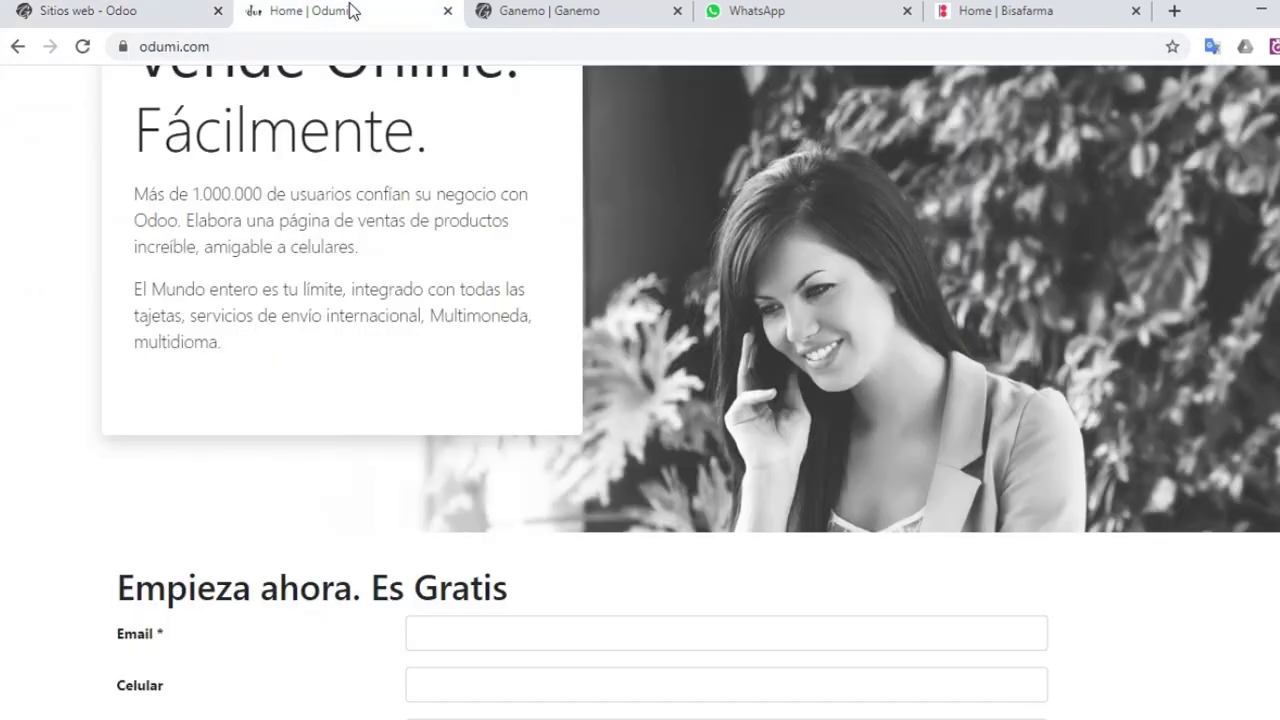
click(191, 54)
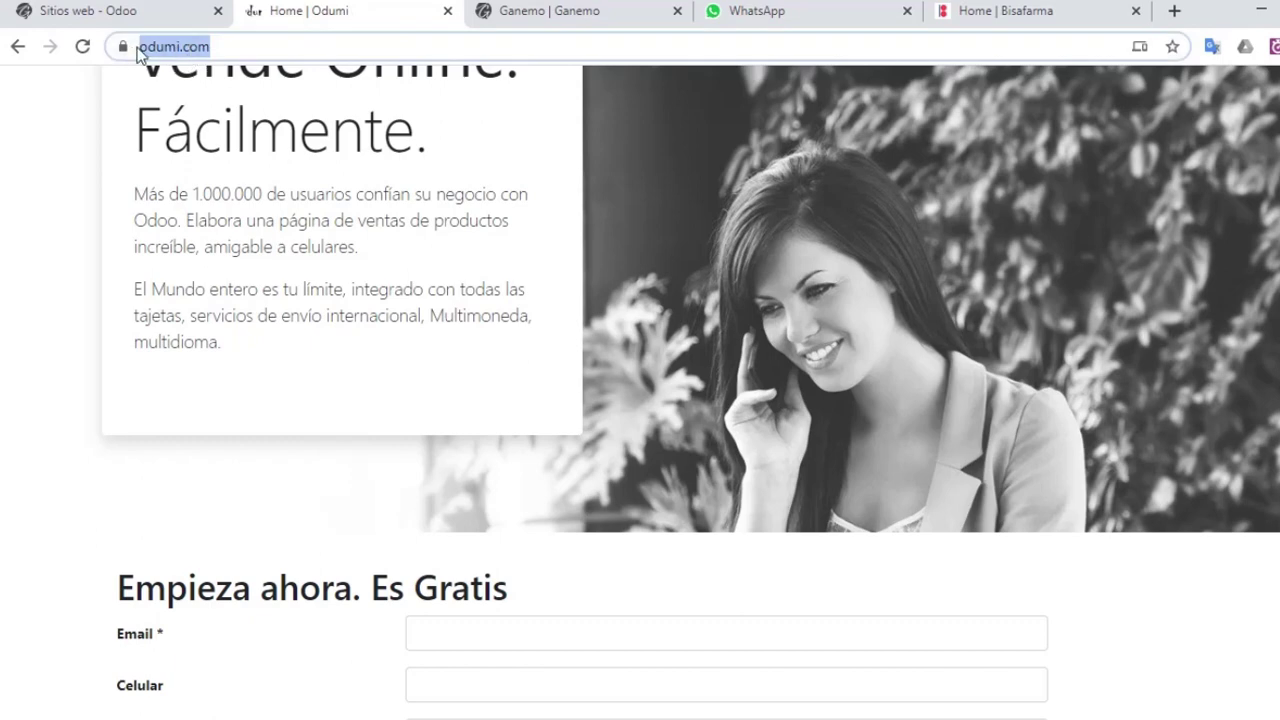
click(244, 144)
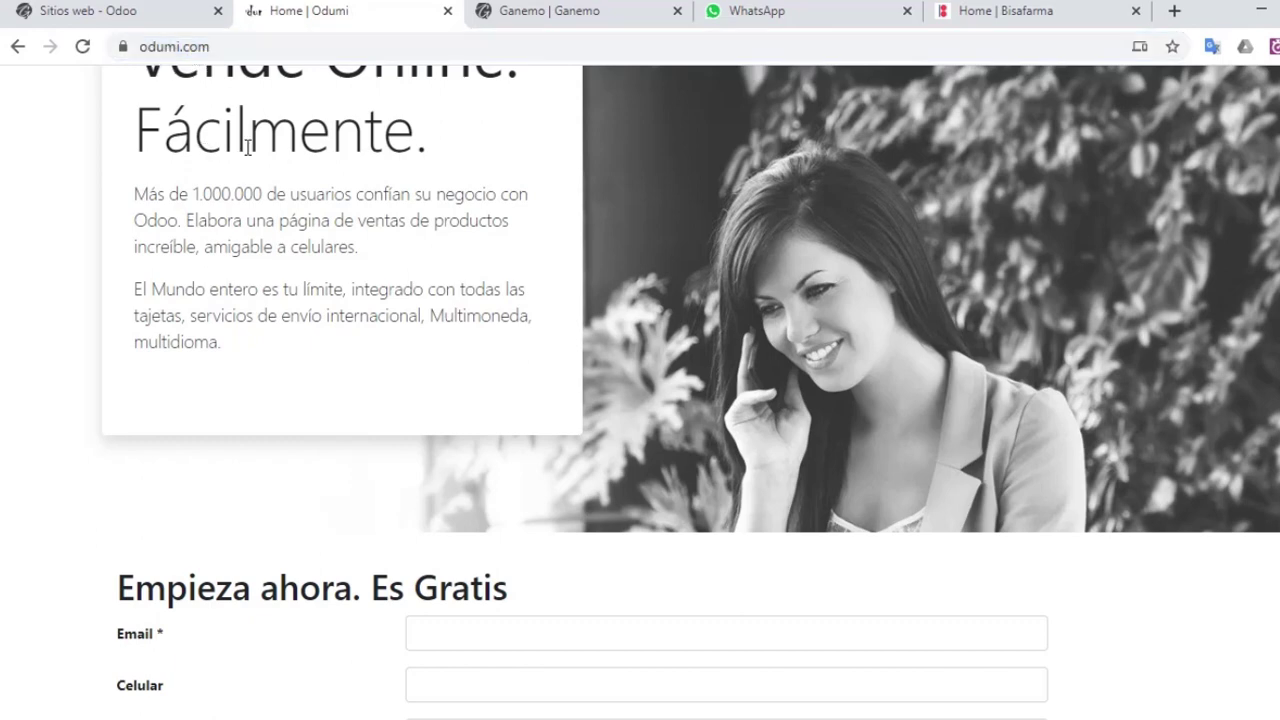
scroll(295, 257, up, 2)
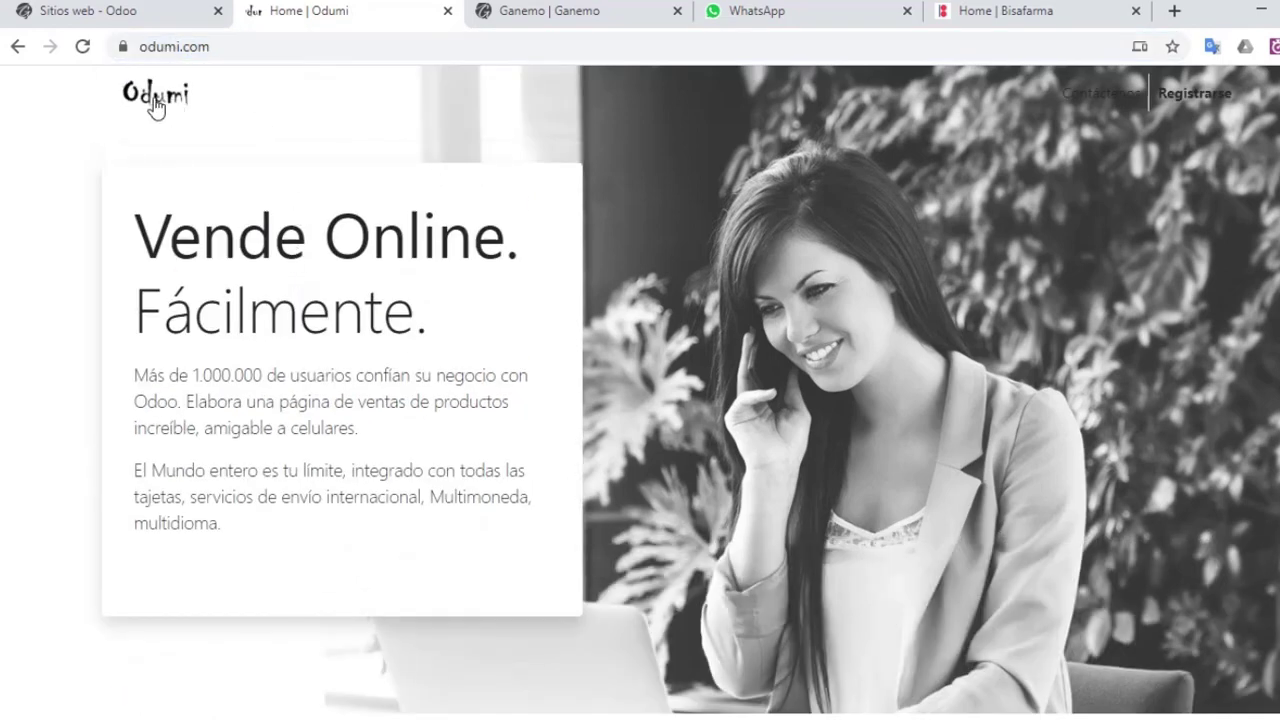
scroll(386, 309, down, 10)
scroll(388, 312, down, 12)
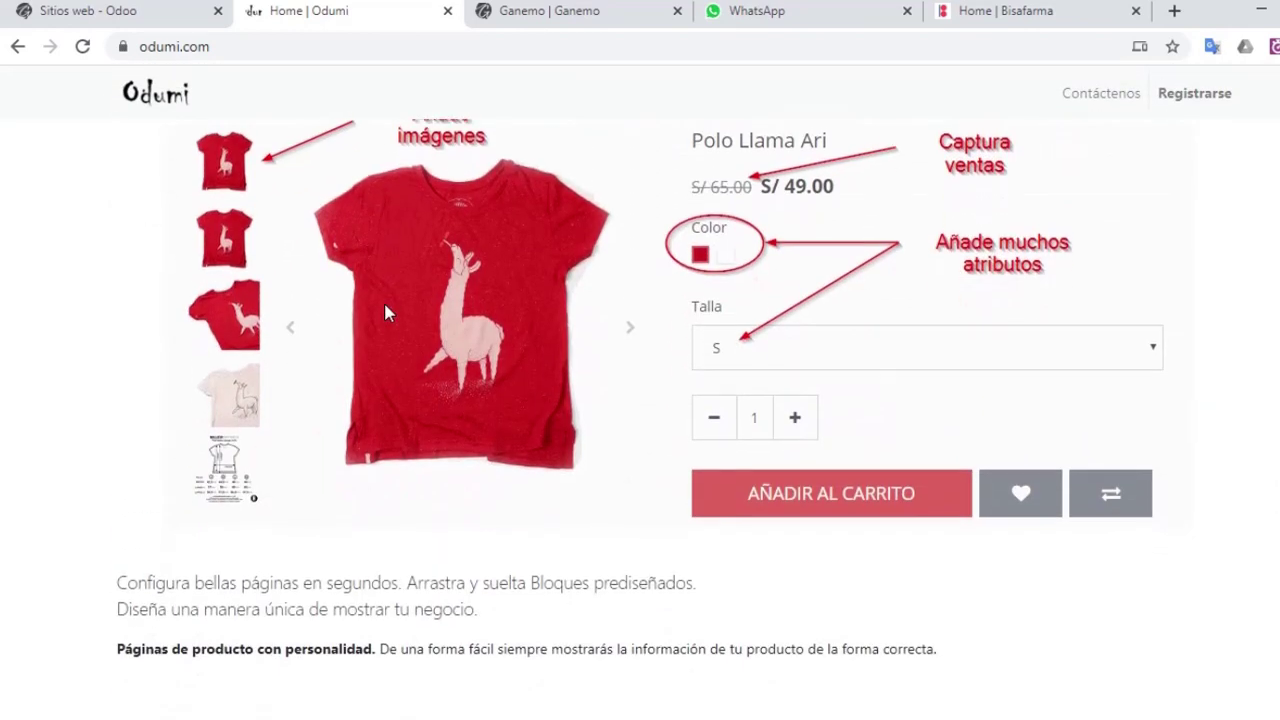
scroll(386, 309, down, 3)
Return to the Odoo website list and start creating a new website from the website settings
key(ctrl+shift+Tab)
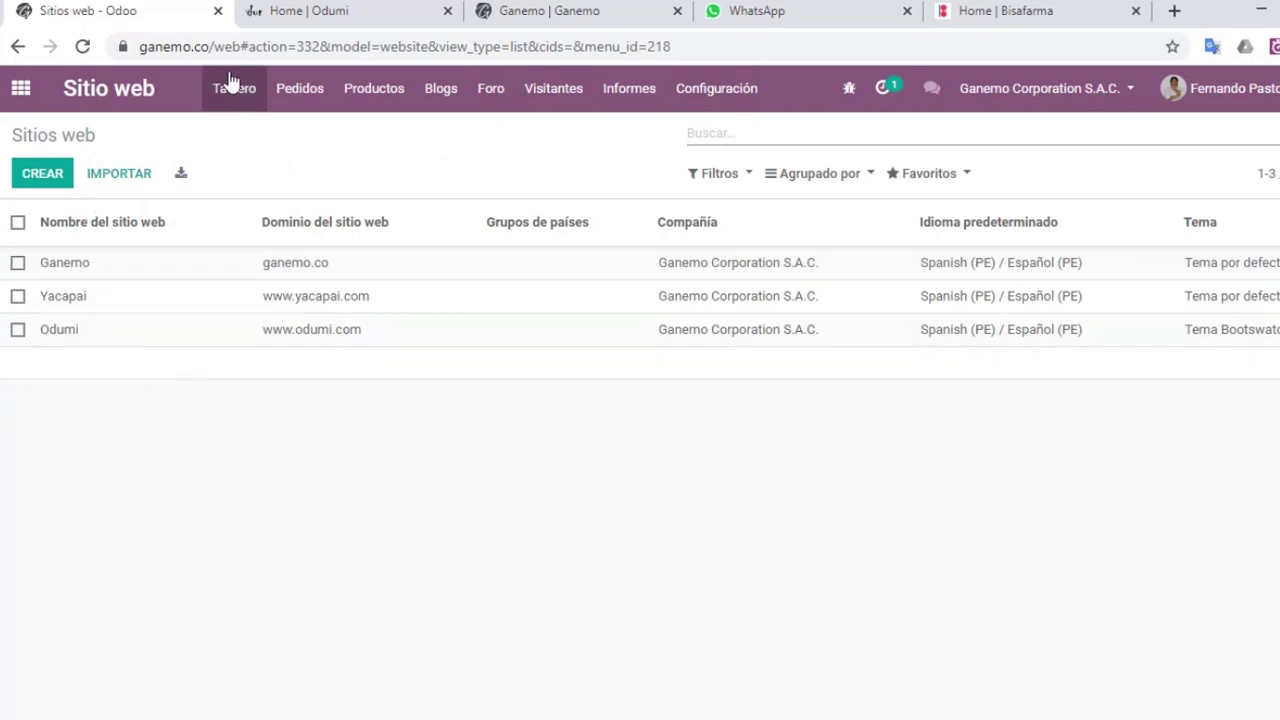
click(715, 92)
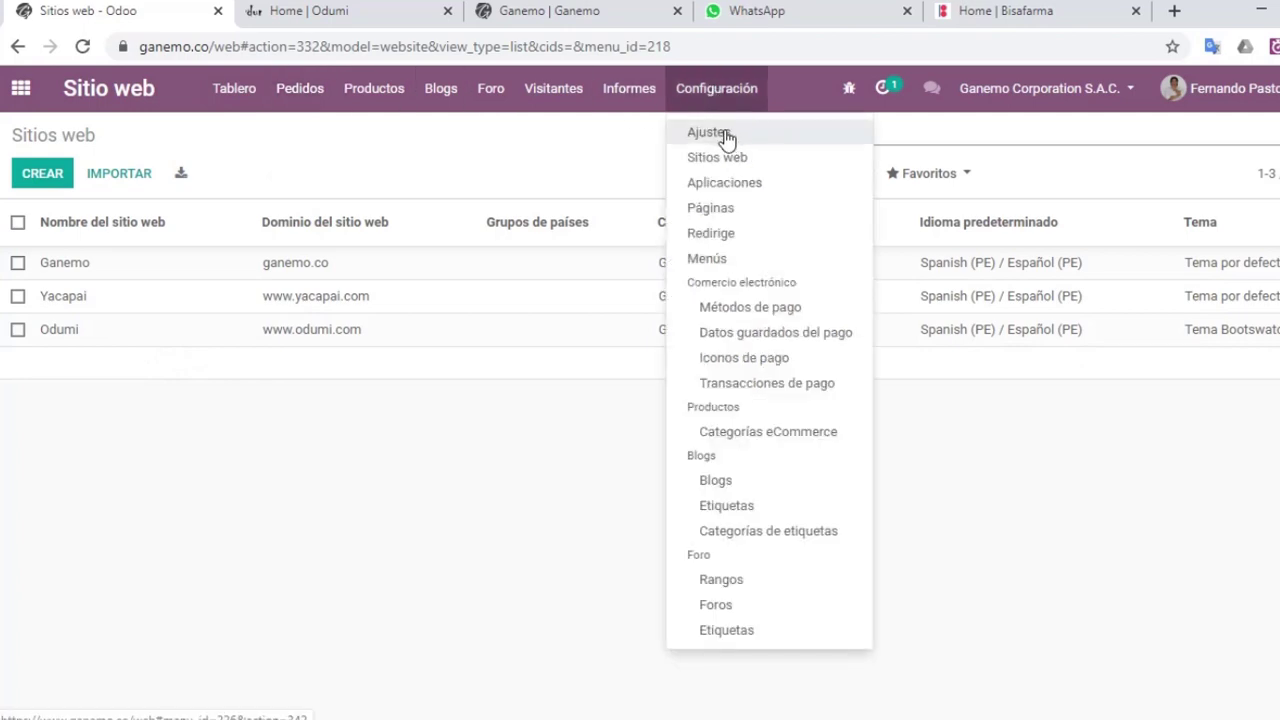
click(727, 138)
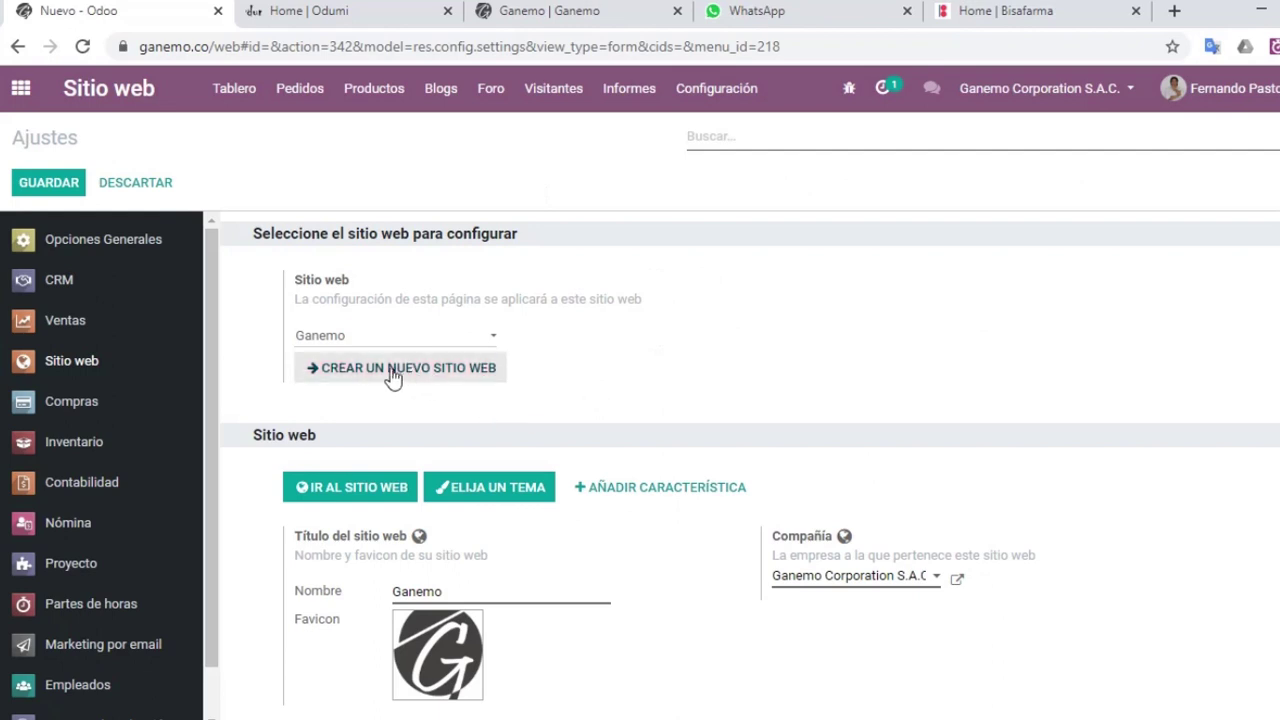
click(391, 370)
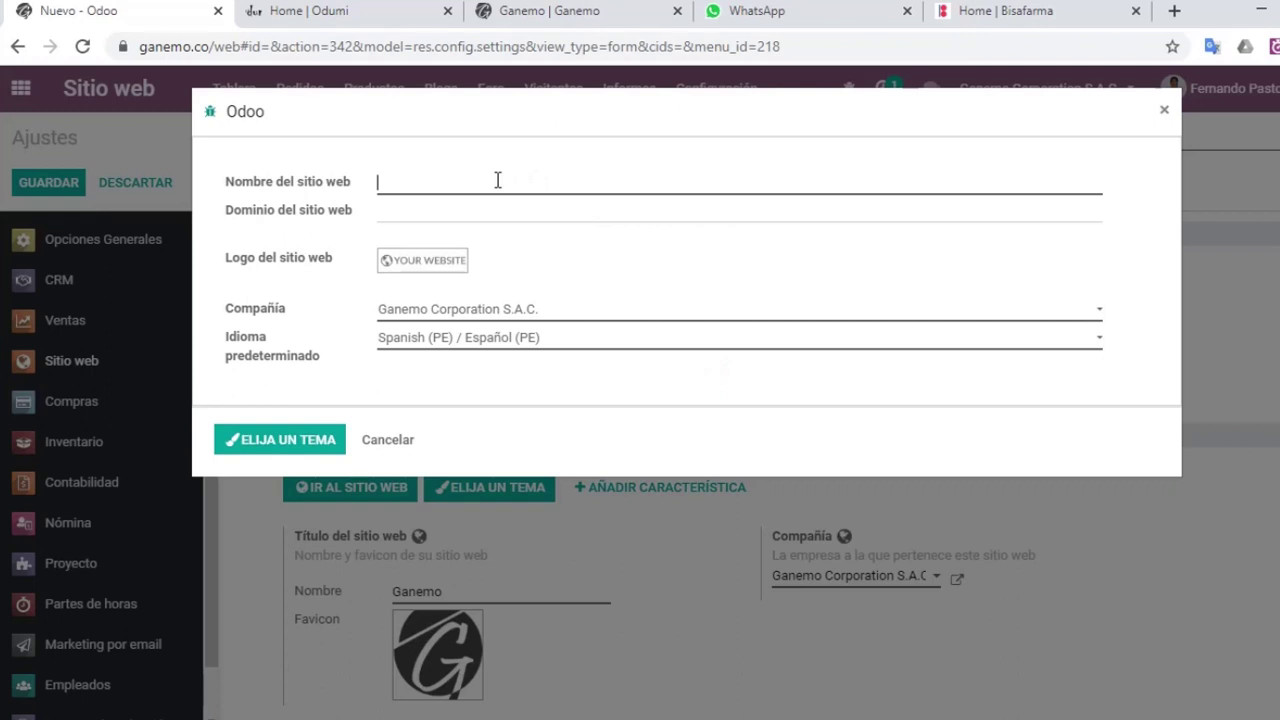
click(497, 180)
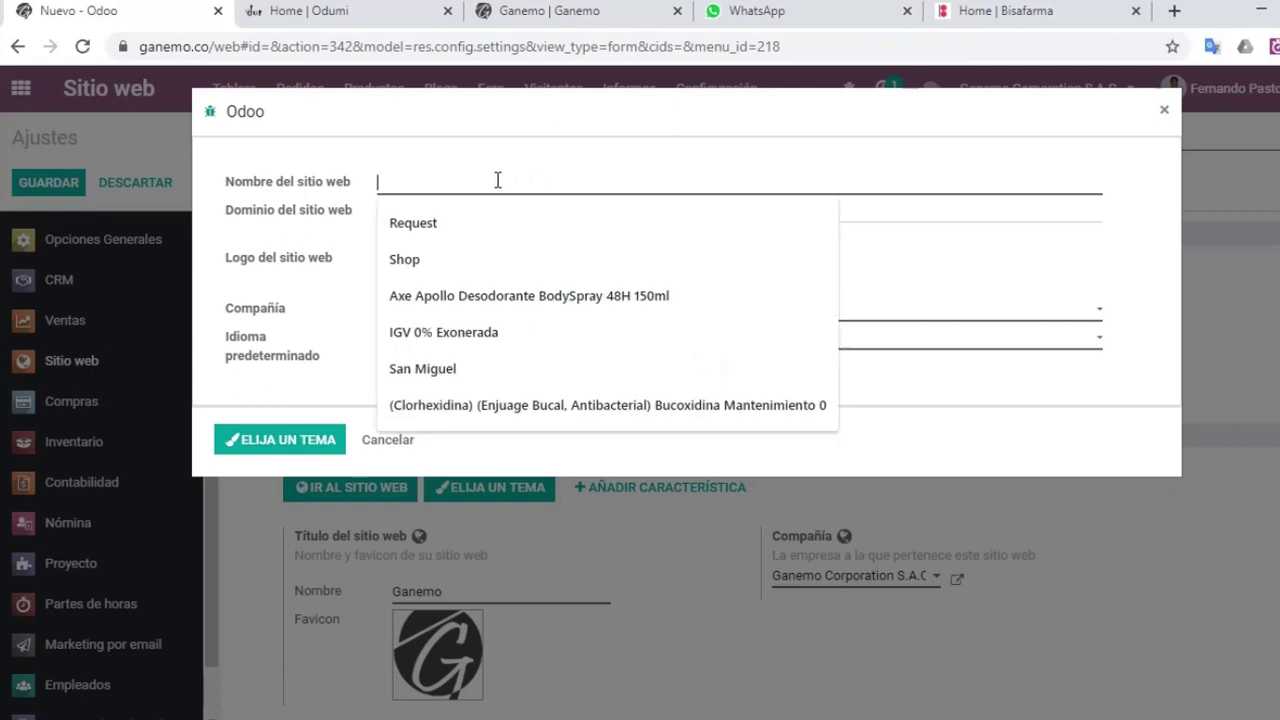
text(Powosig)
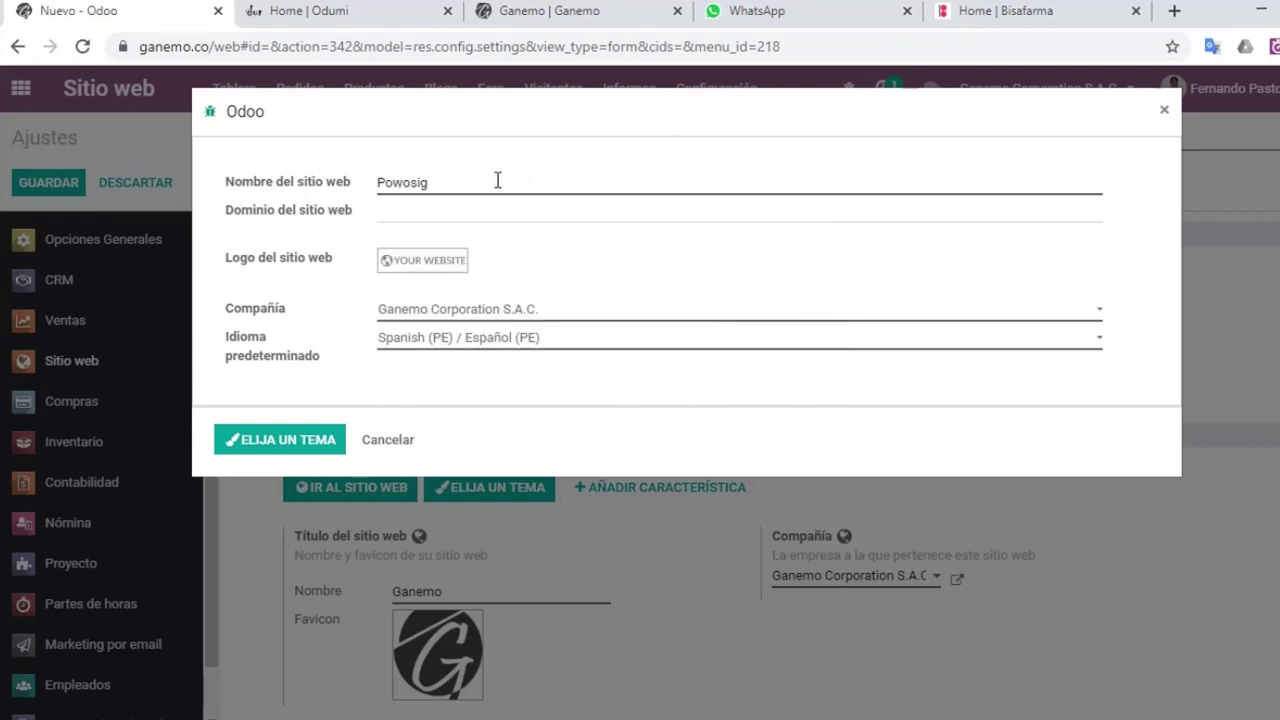
click(420, 213)
text(ww)
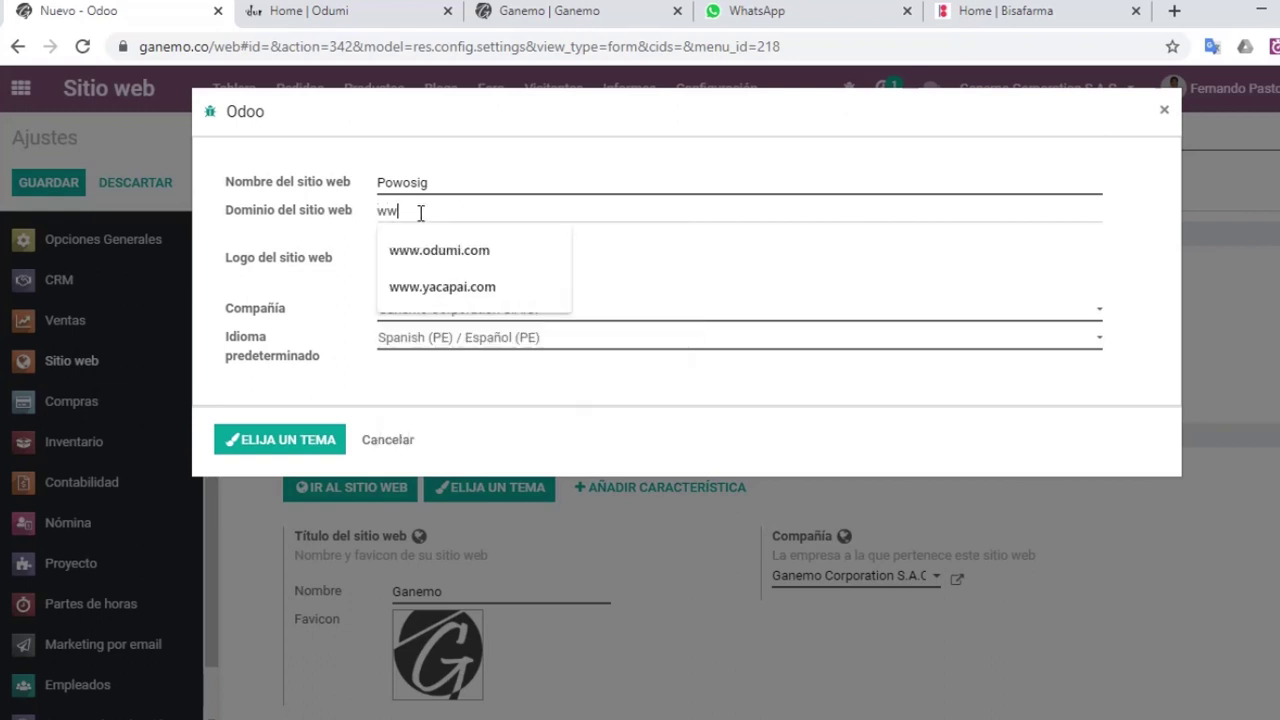
text(w.powosig.com)
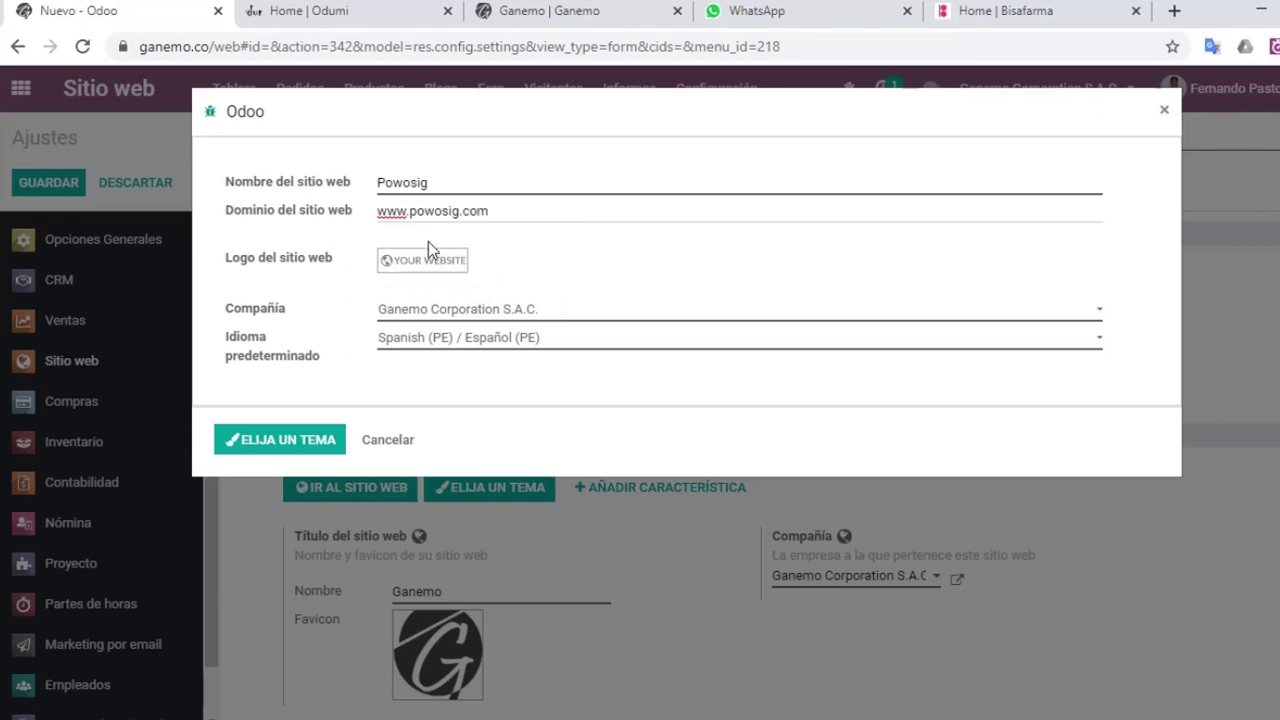
Upload the Powosig logo for the new website from the Powosig folder in the Marketing & Design shared drive
mouse_move(430, 264)
click(419, 258)
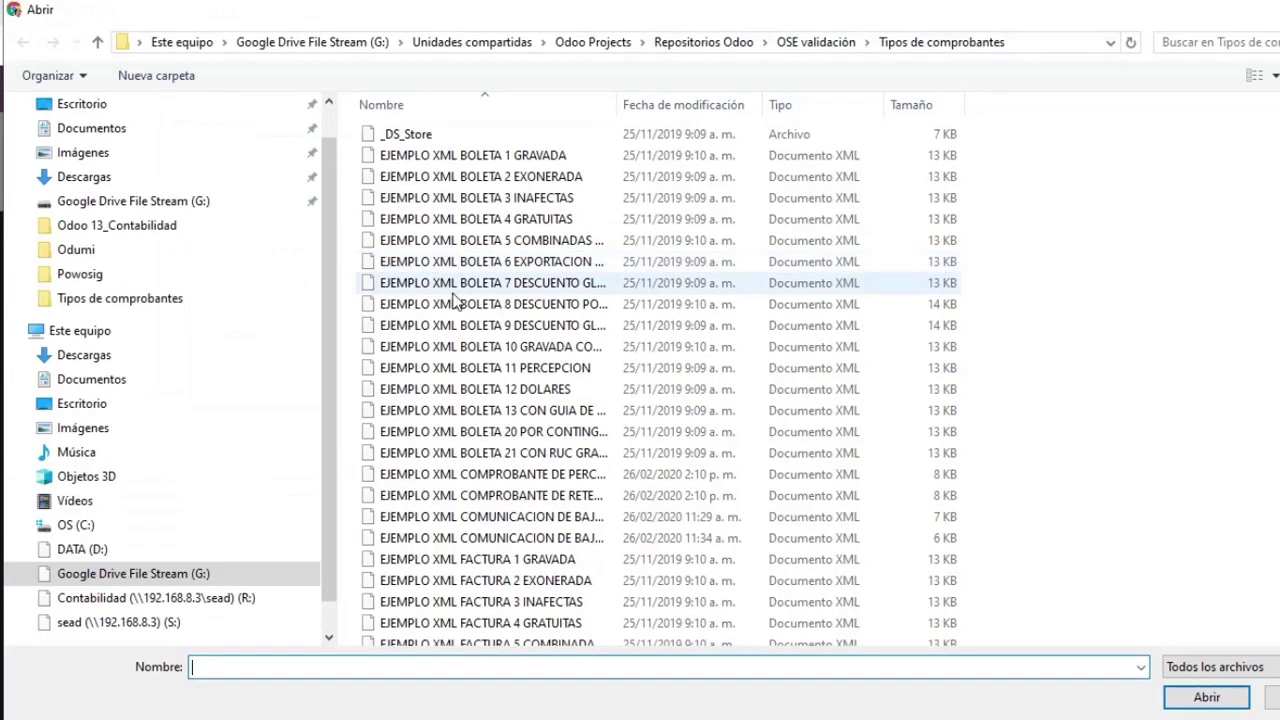
click(175, 205)
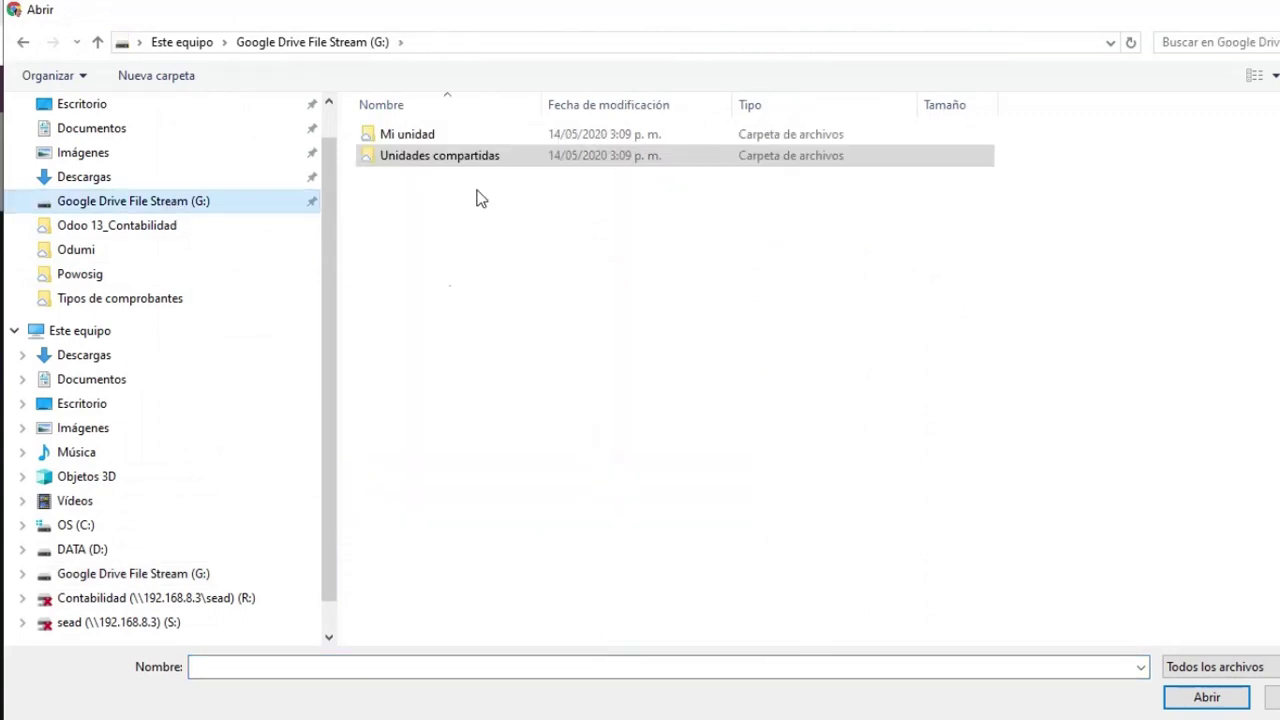
double_click(468, 155)
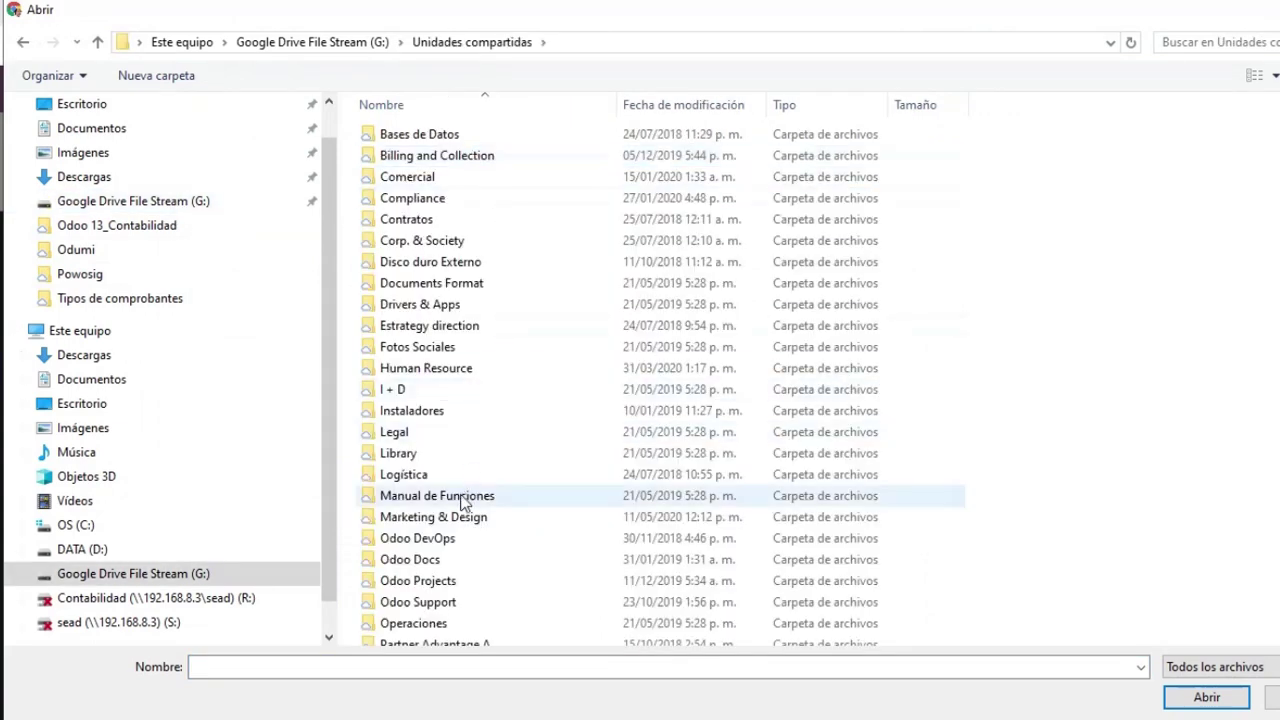
click(448, 520)
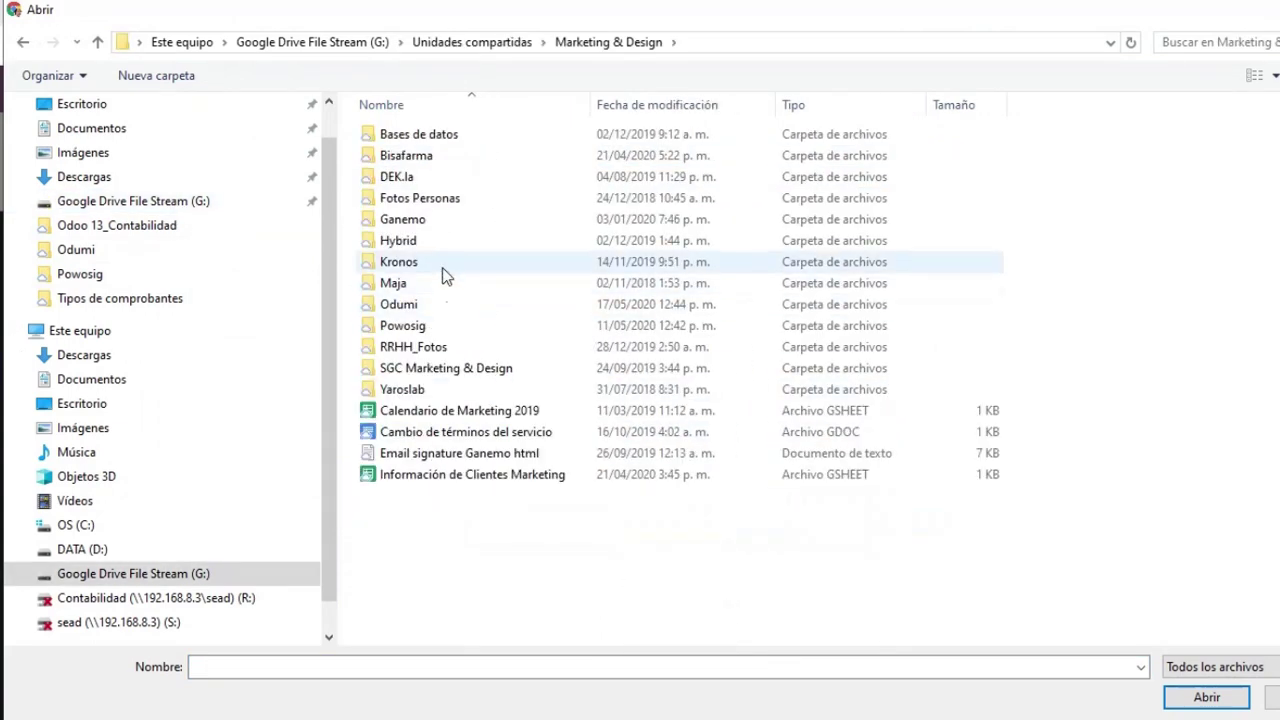
click(423, 326)
double_click(423, 326)
click(481, 136)
double_click(481, 136)
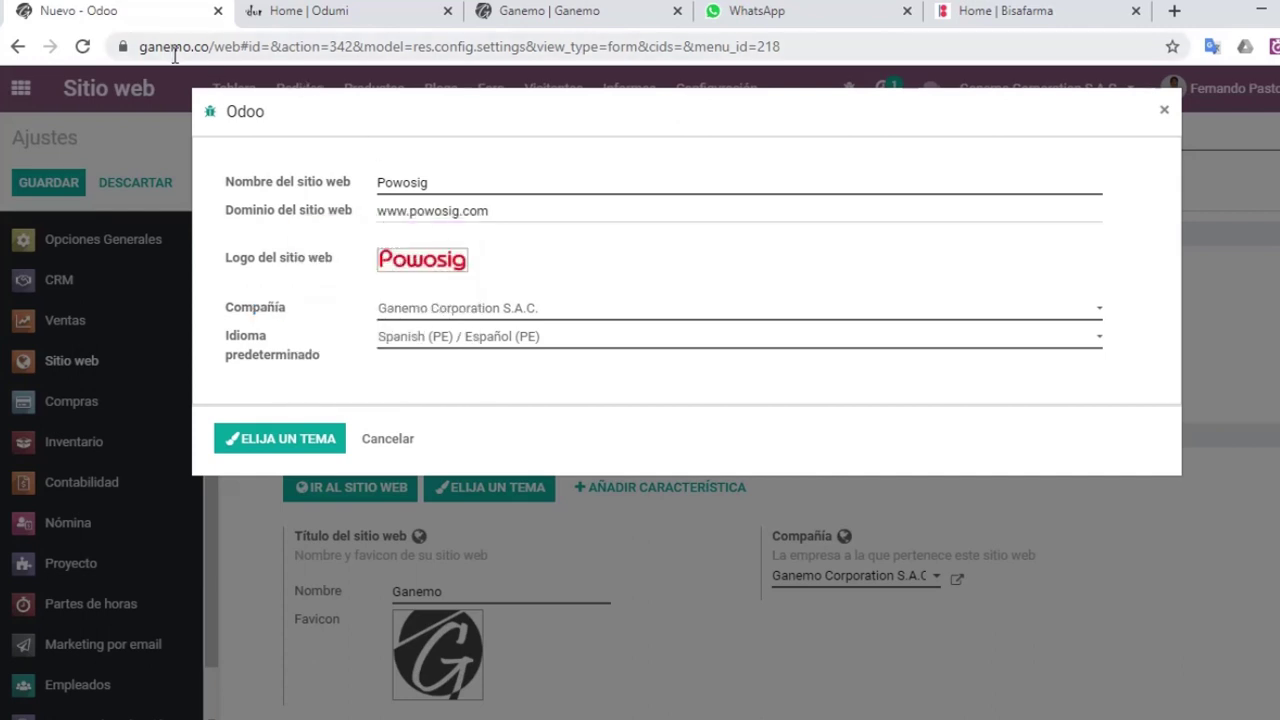
Assign the new website to the company Ganemo Corporation S.A.C
click(560, 315)
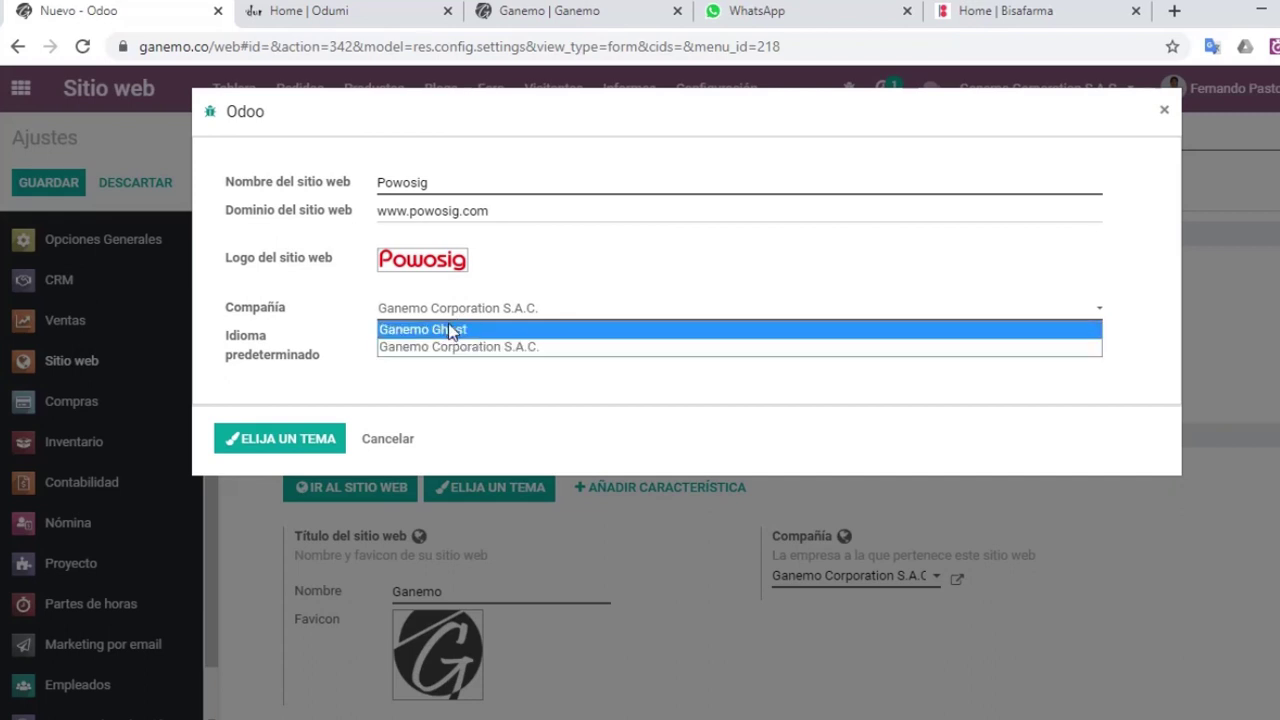
click(445, 187)
click(522, 308)
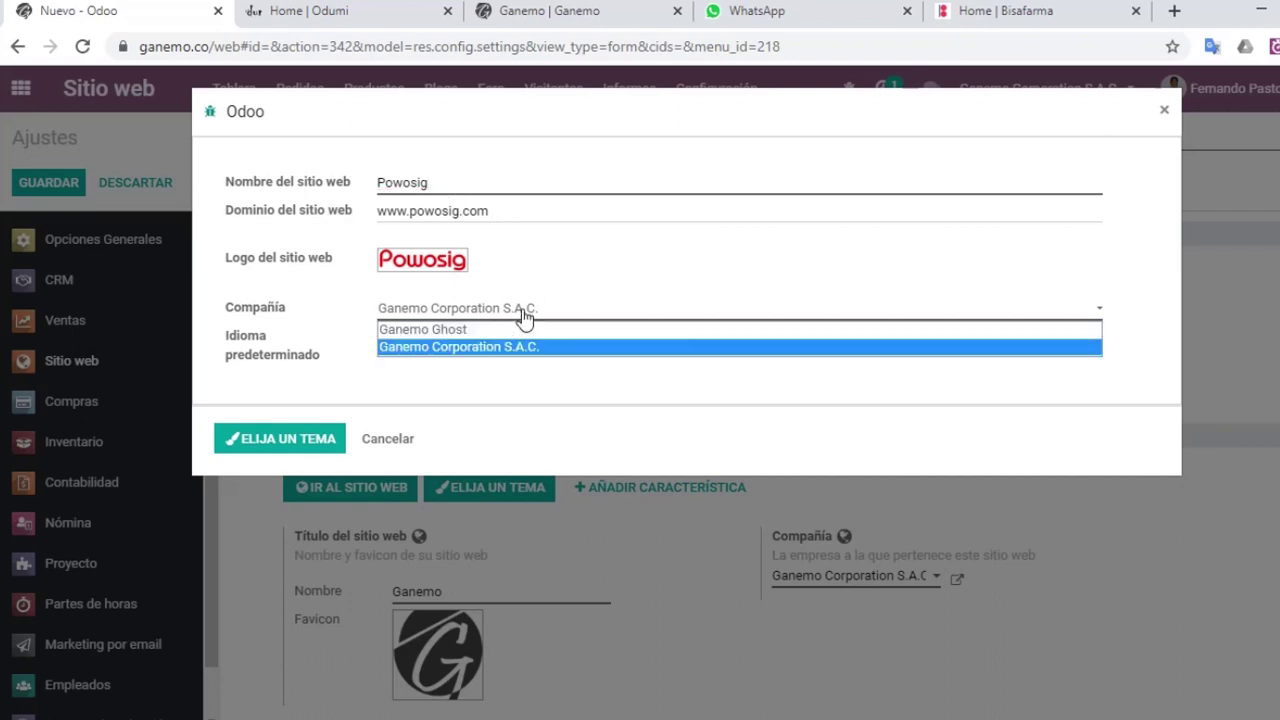
click(537, 347)
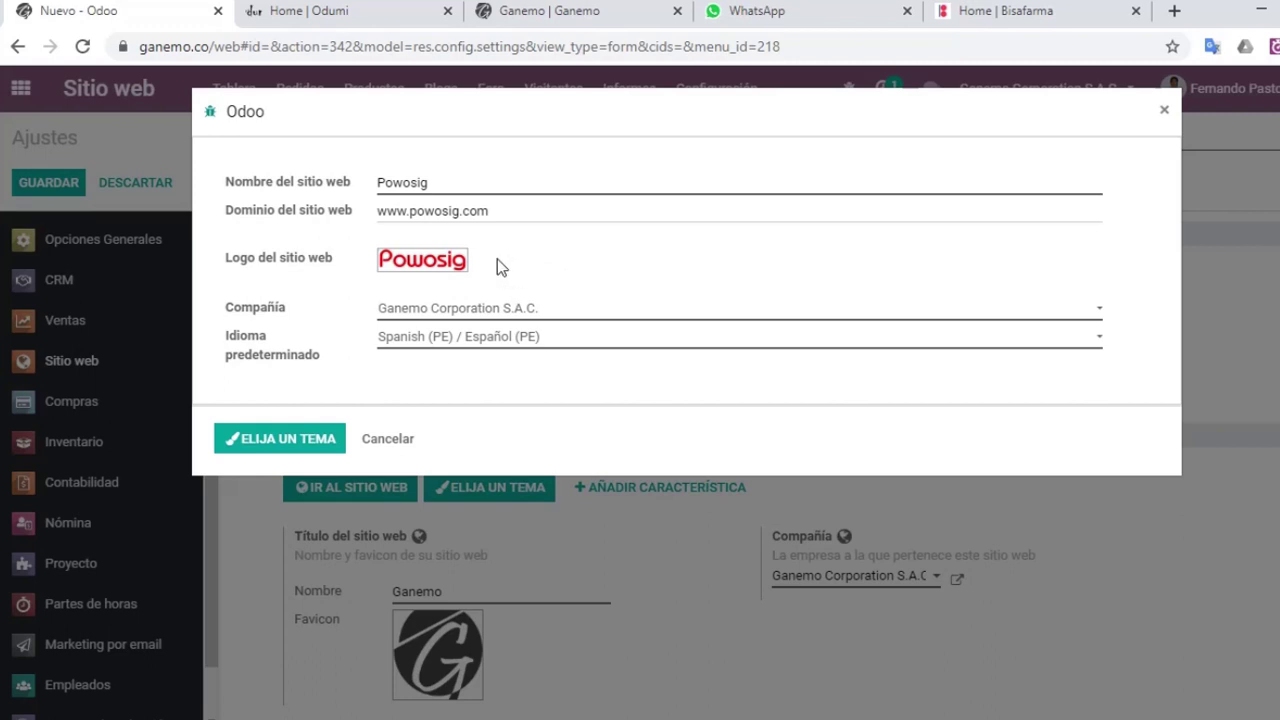
click(516, 314)
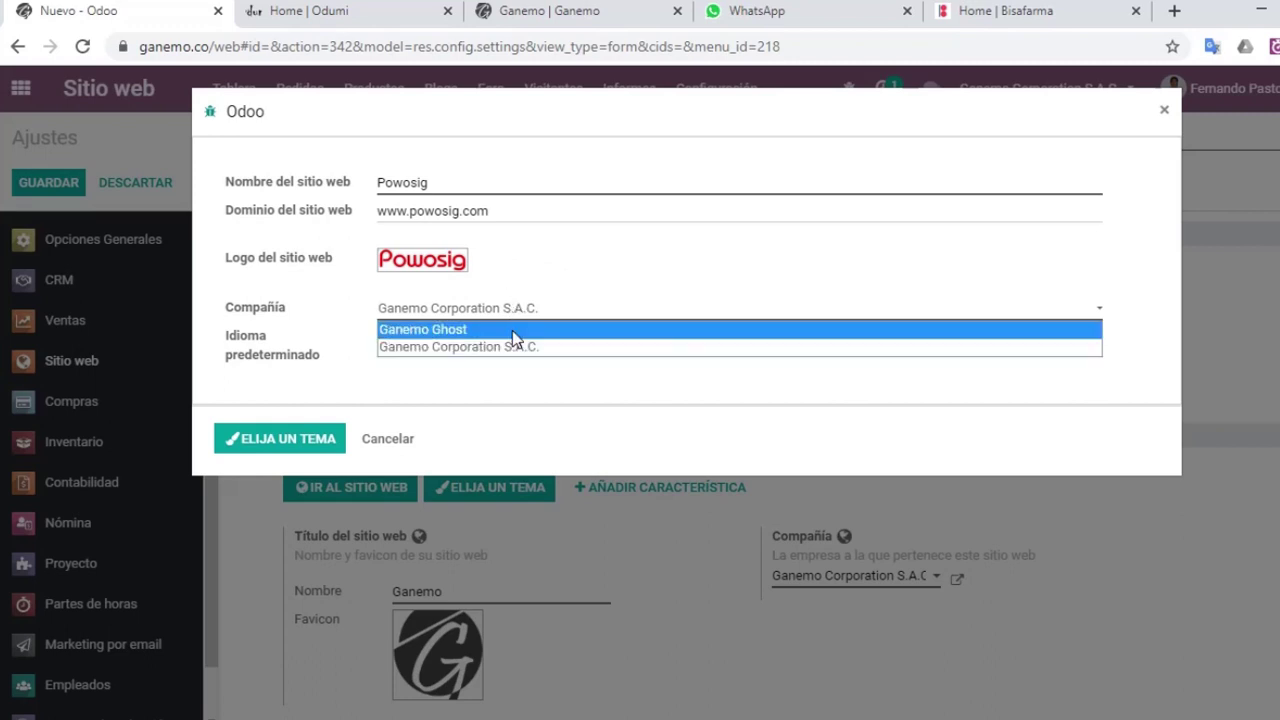
click(525, 347)
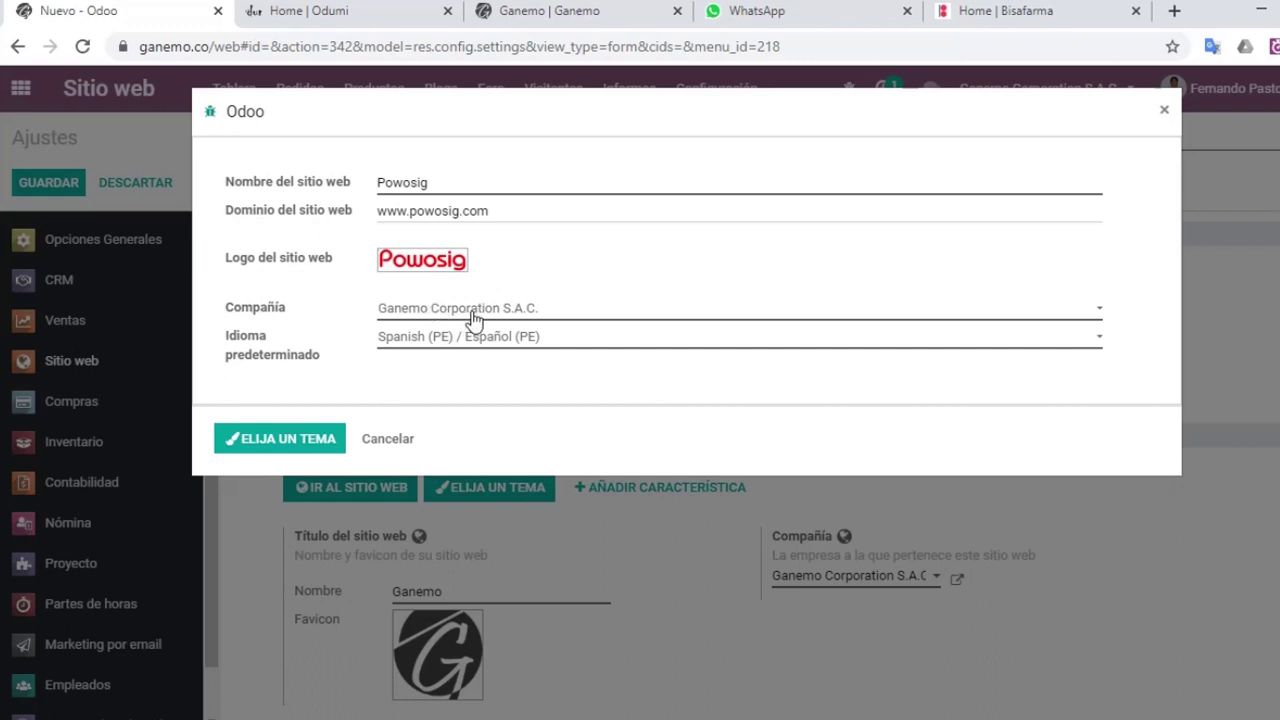
View the Bisafarma home page as an example of another company's website
click(1058, 5)
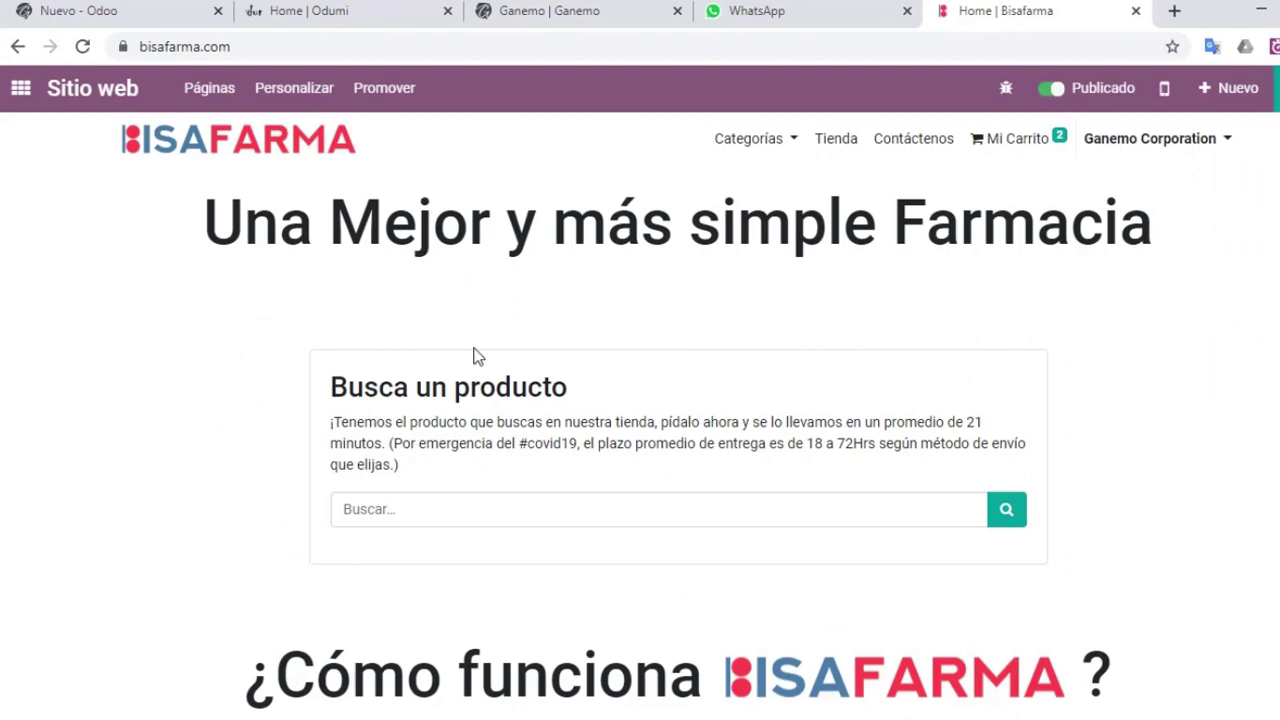
scroll(474, 355, down, 3)
scroll(474, 355, down, 3)
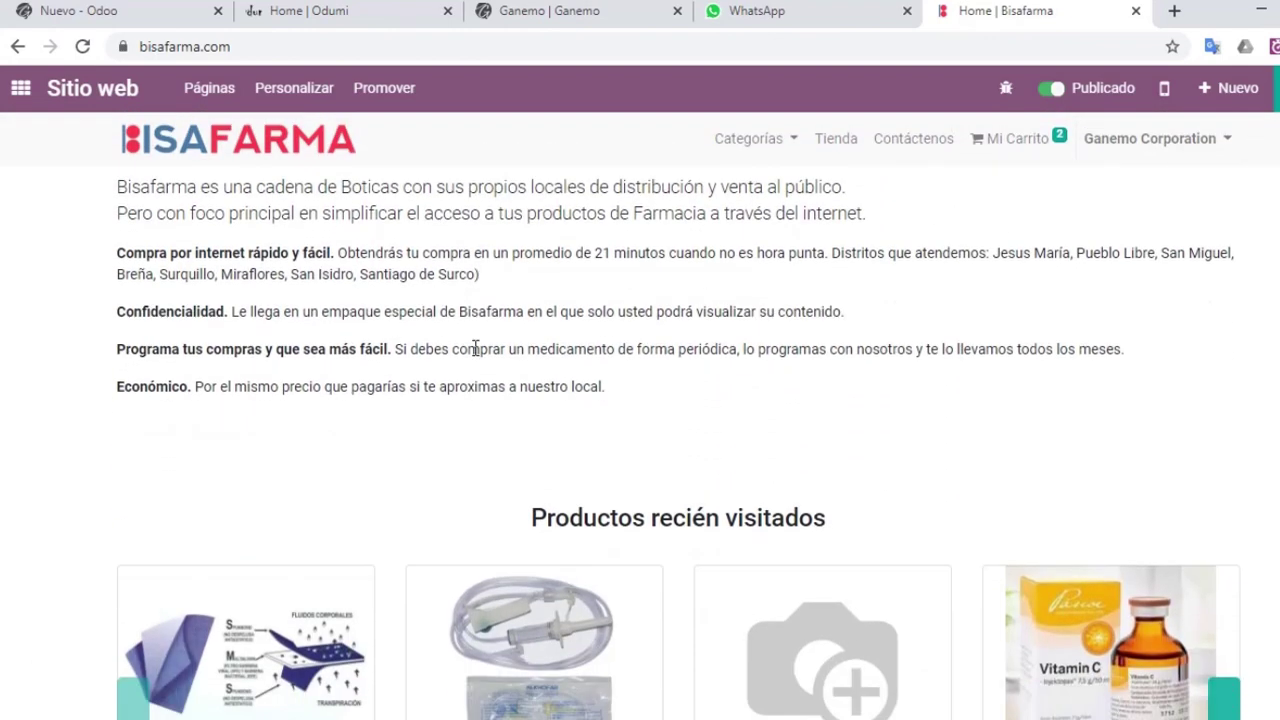
scroll(474, 348, up, 5)
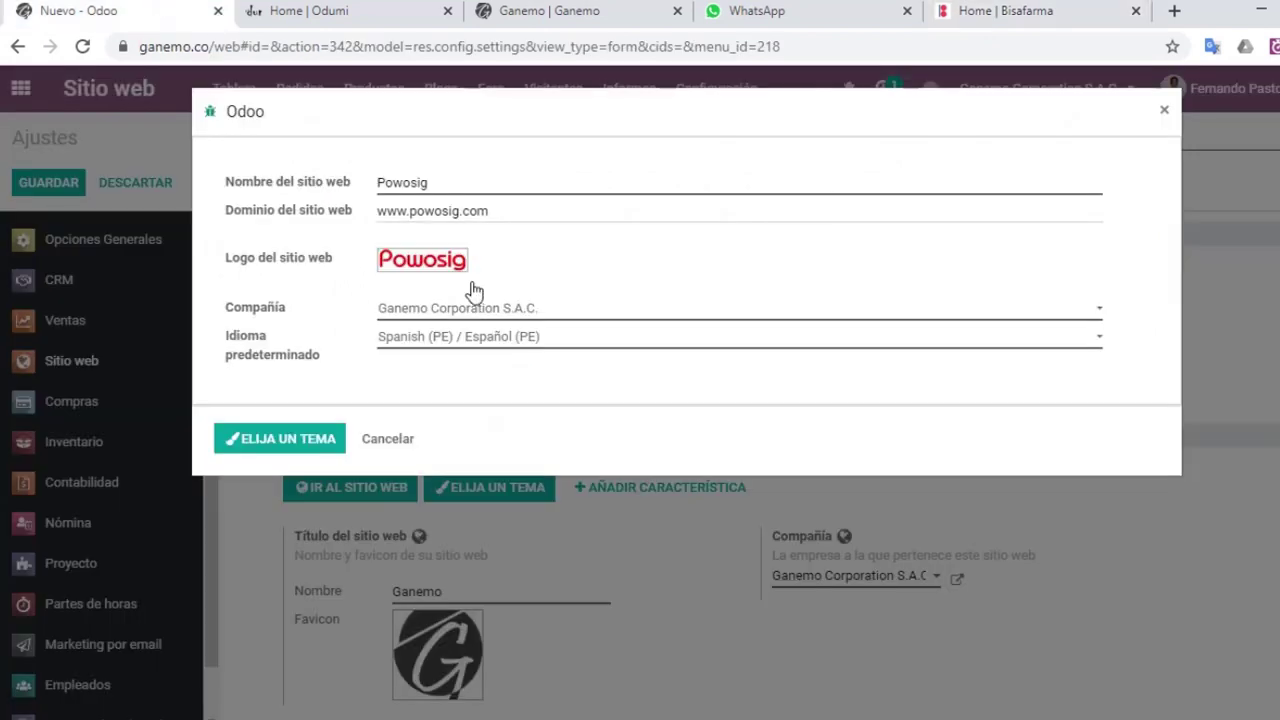
Proceed to theme selection and apply Tema por defecto to the new Powosig website
click(456, 312)
click(493, 318)
click(292, 442)
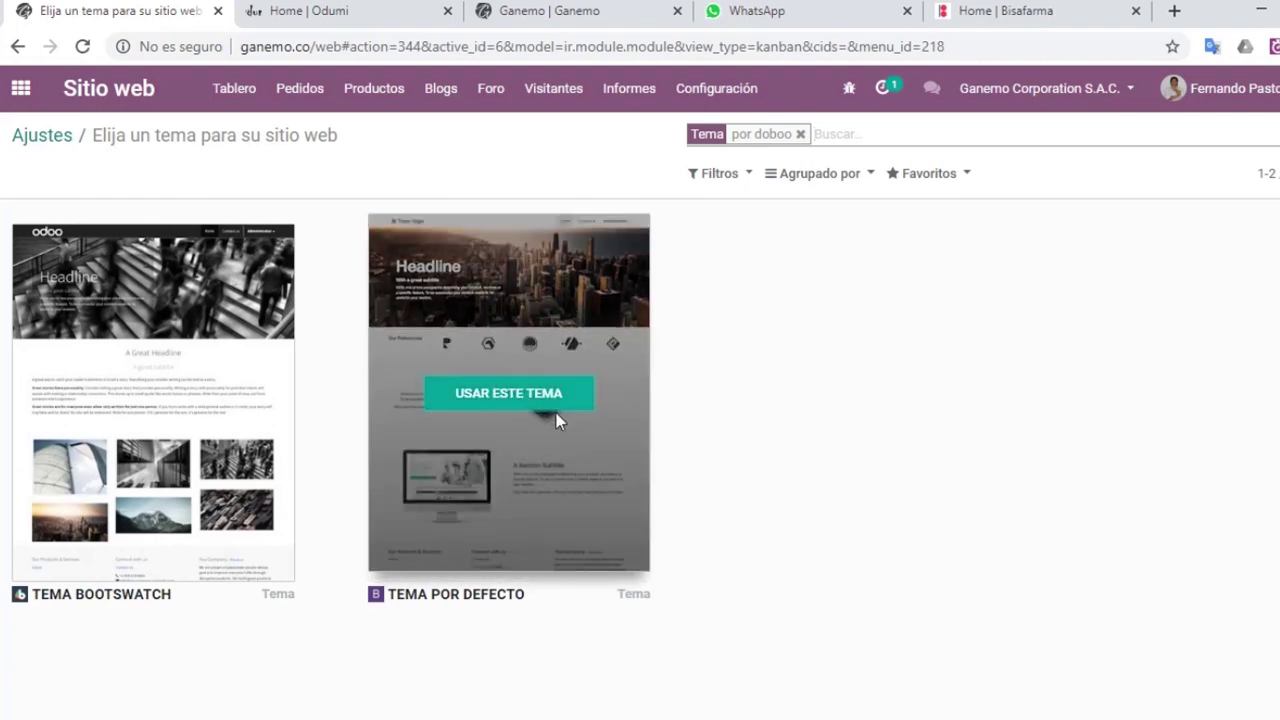
click(557, 400)
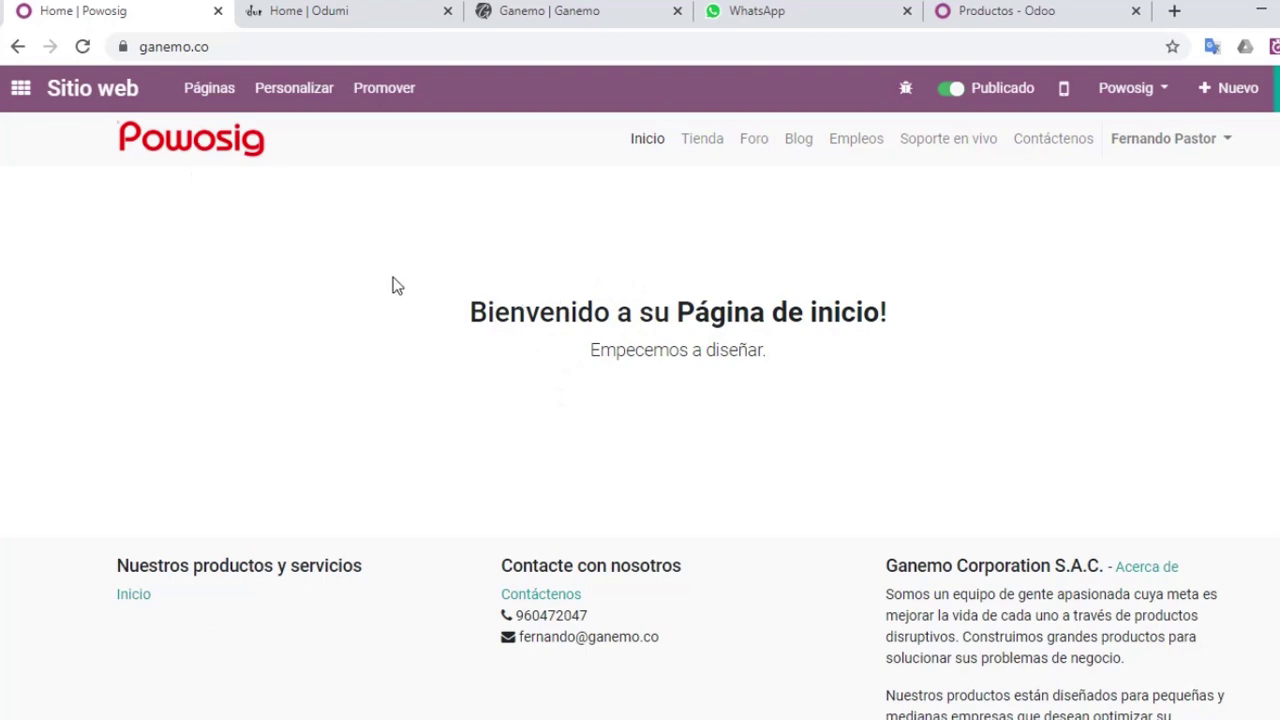
Start editing the Powosig home page and add a Cover block at the start of the page
click(1275, 88)
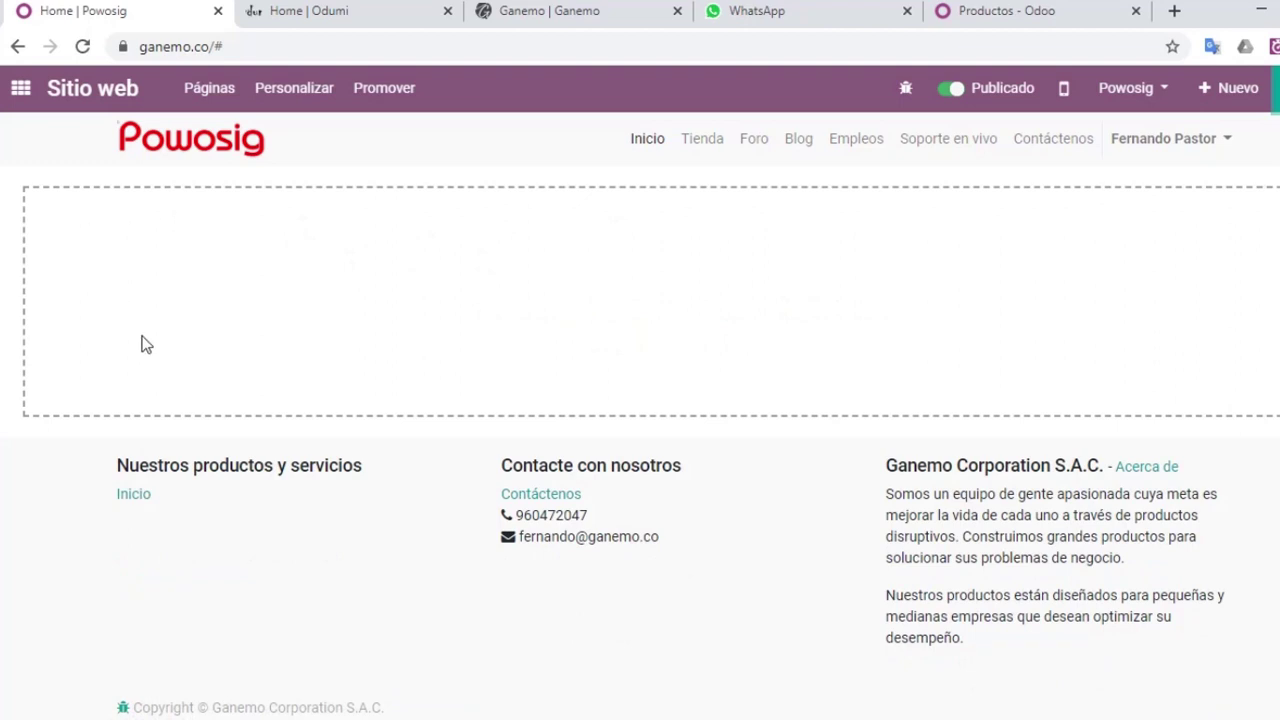
drag(157, 171, 466, 237)
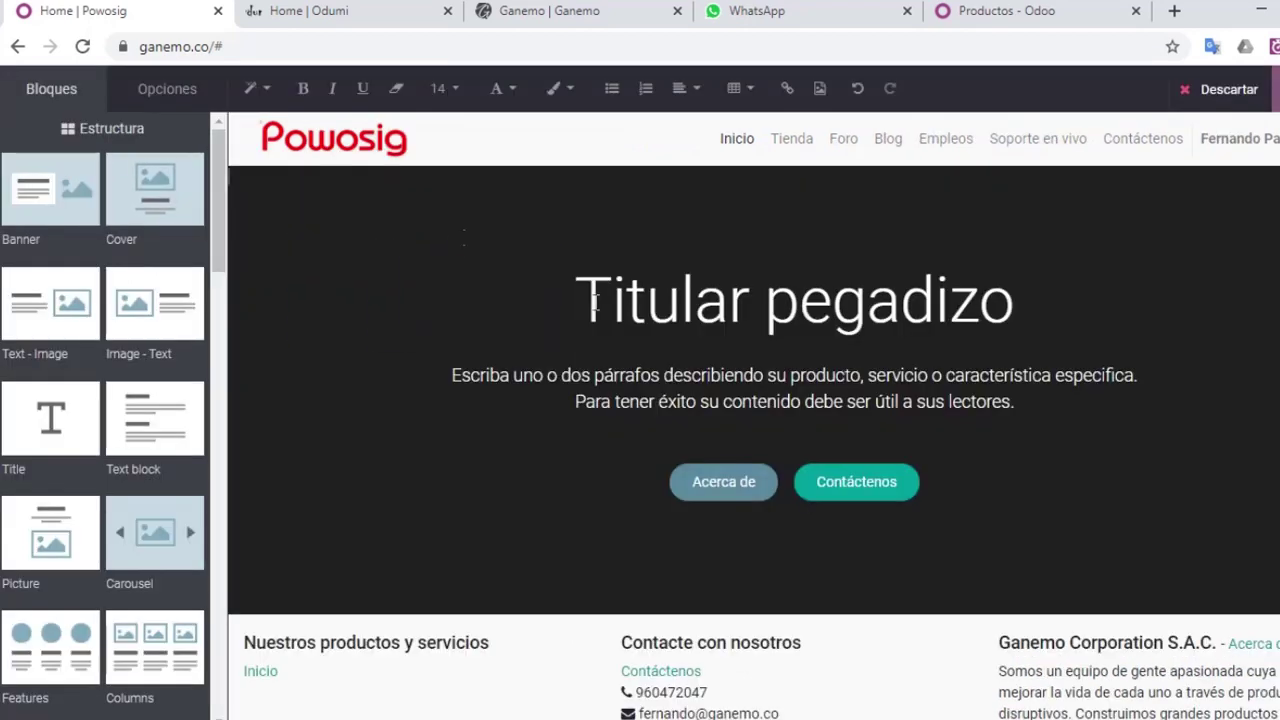
triple_click(678, 314)
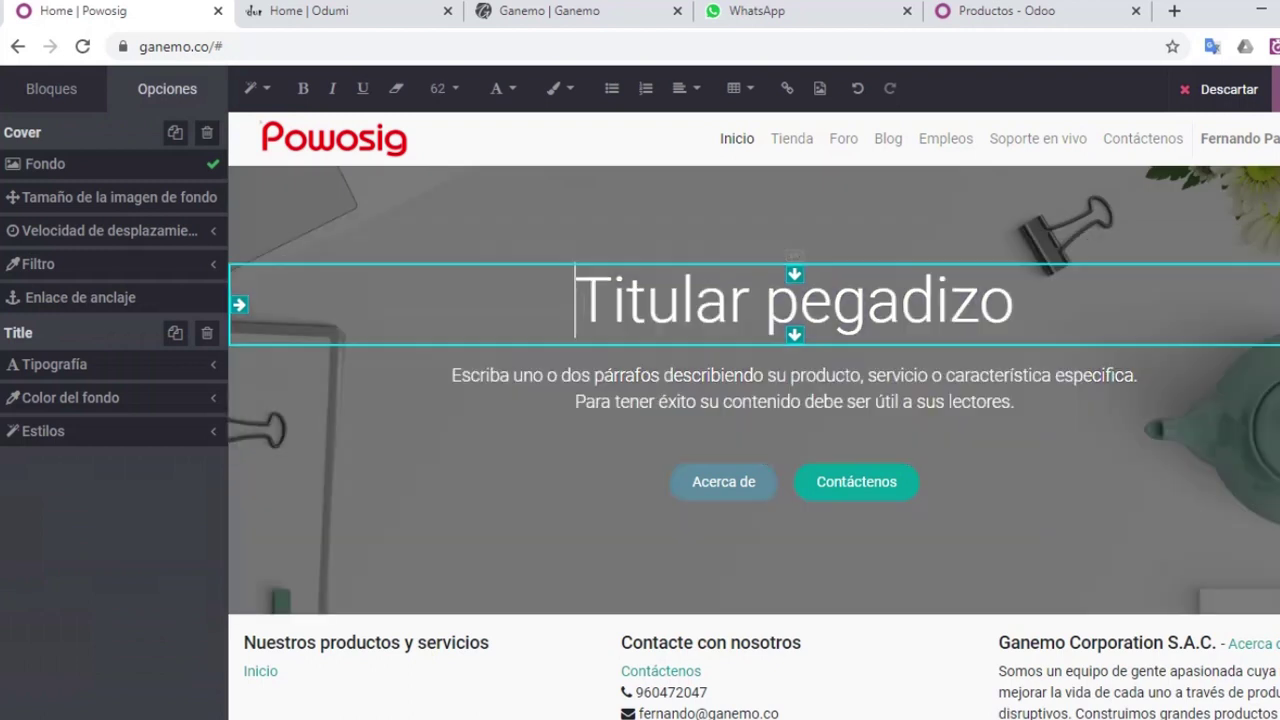
click(695, 303)
Add a Text - Image block and an Image - Text block below the cover
click(30, 92)
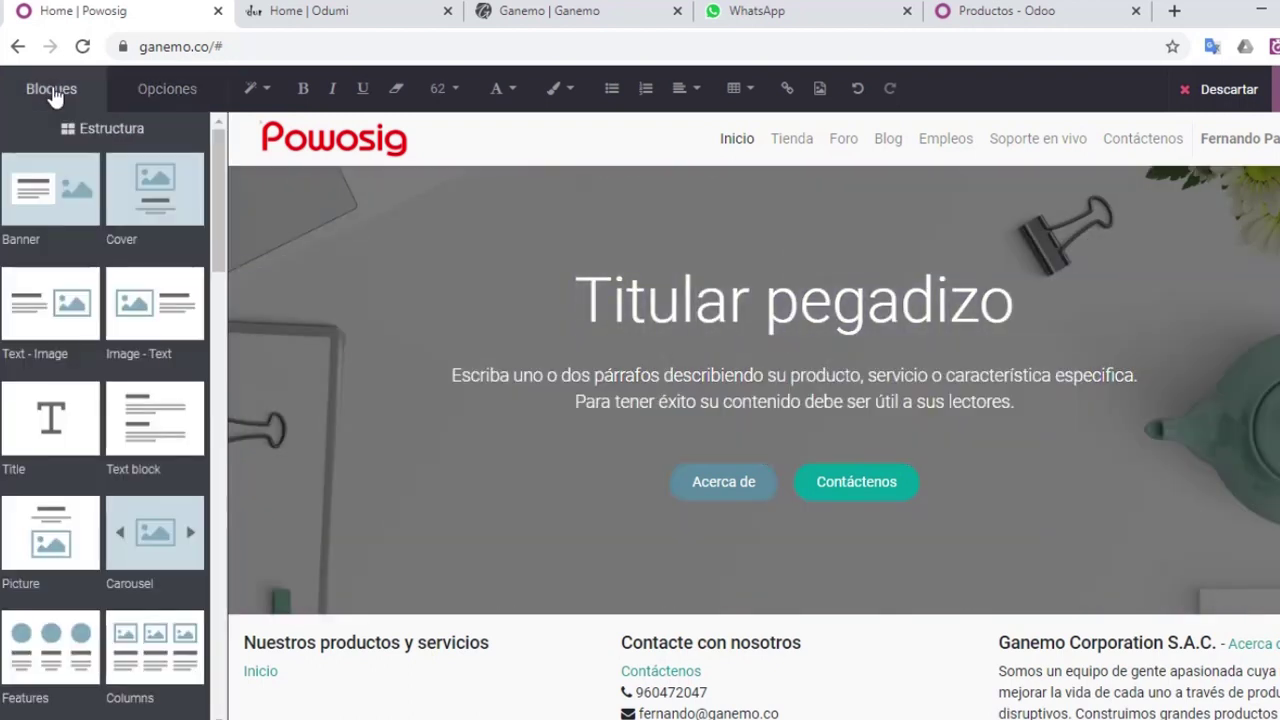
drag(45, 295, 529, 551)
drag(140, 300, 417, 397)
scroll(533, 440, down, 3)
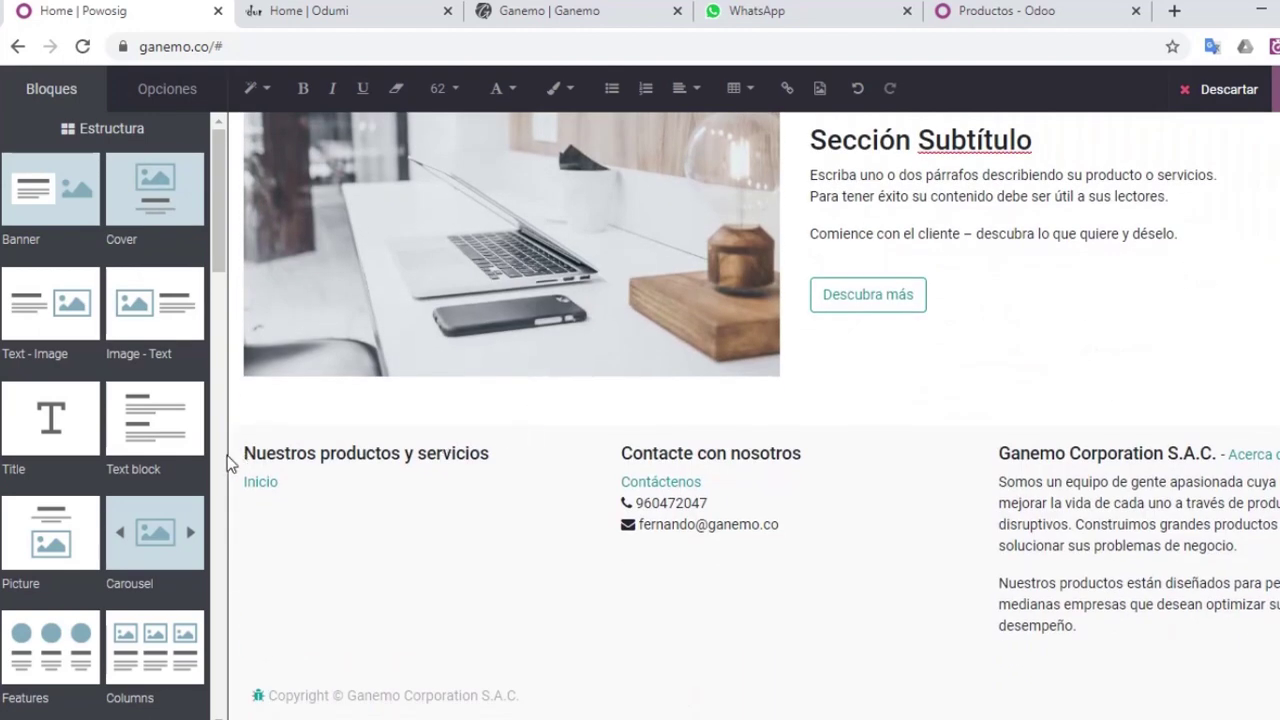
Add a Features block below the Image - Text section, just above the footer
scroll(16, 176, down, 2)
drag(16, 176, 480, 378)
drag(48, 398, 571, 497)
scroll(569, 497, down, 3)
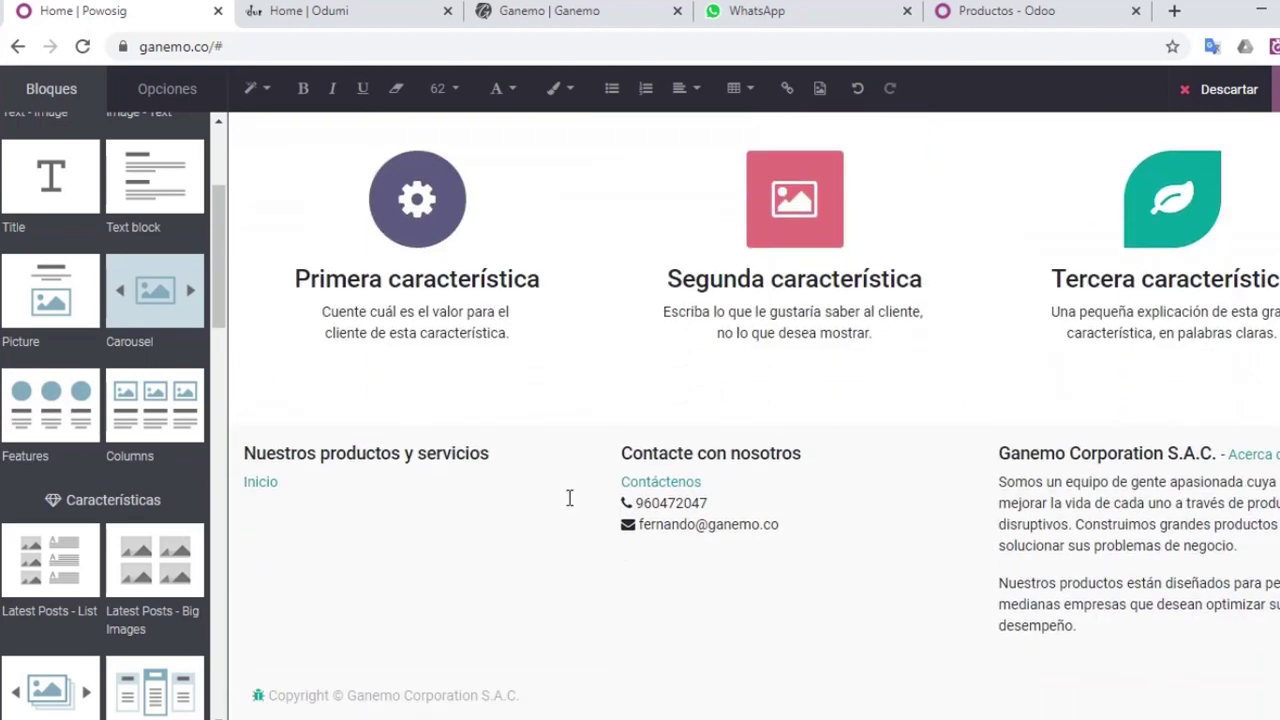
Add a Comparisons block with the pricing plans below the features section
scroll(167, 470, down, 4)
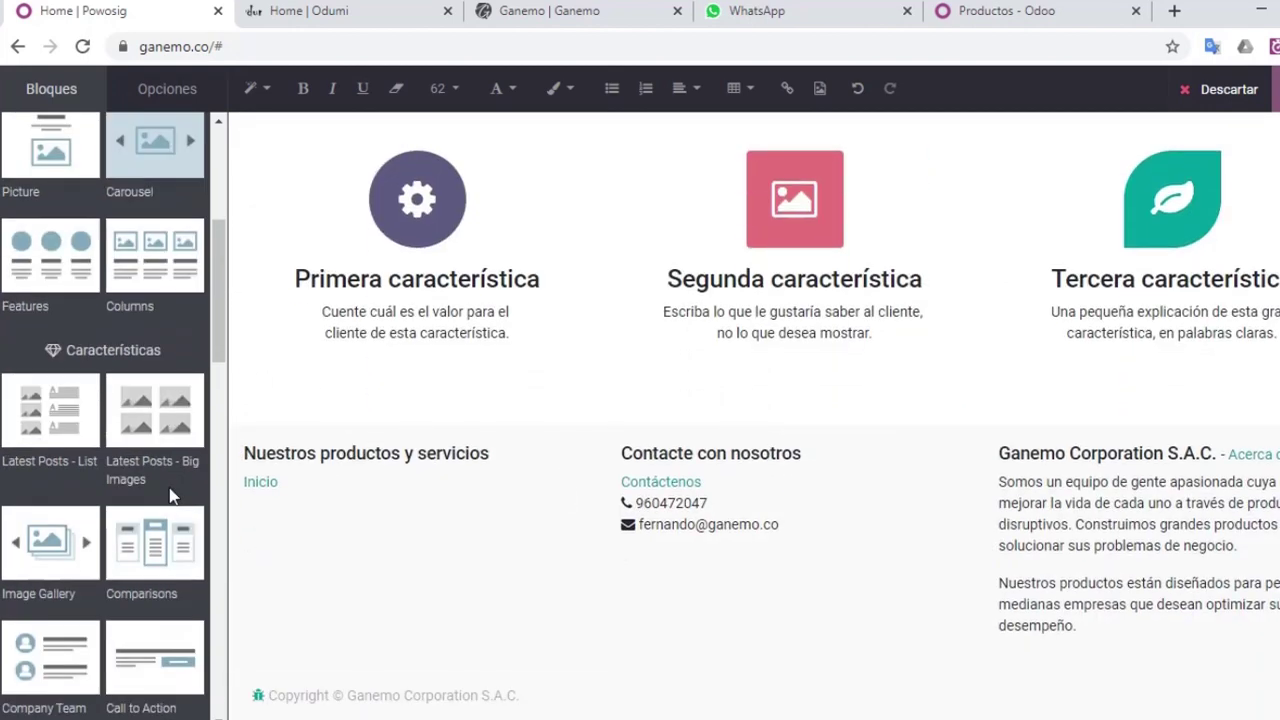
drag(155, 290, 646, 466)
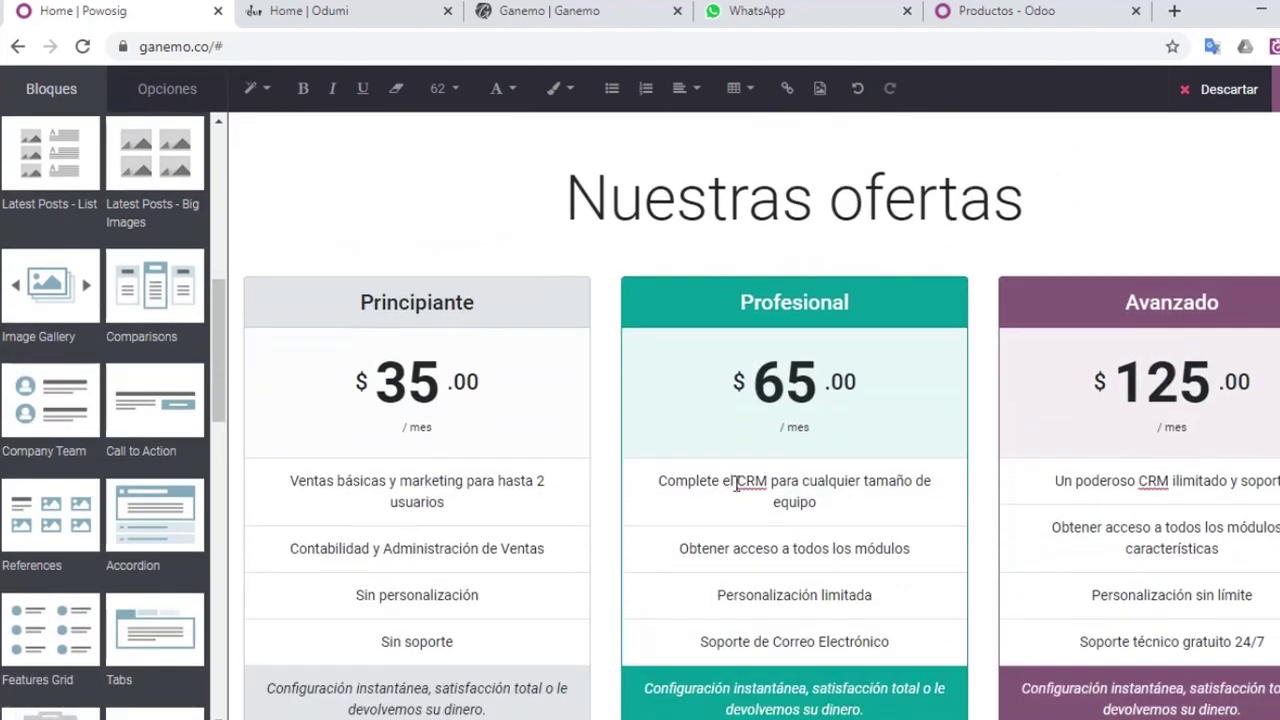
scroll(736, 483, down, 4)
Add a Form Builder block below the pricing plans with the action Create an Opportunity and assign a salesperson to it
scroll(155, 400, down, 3)
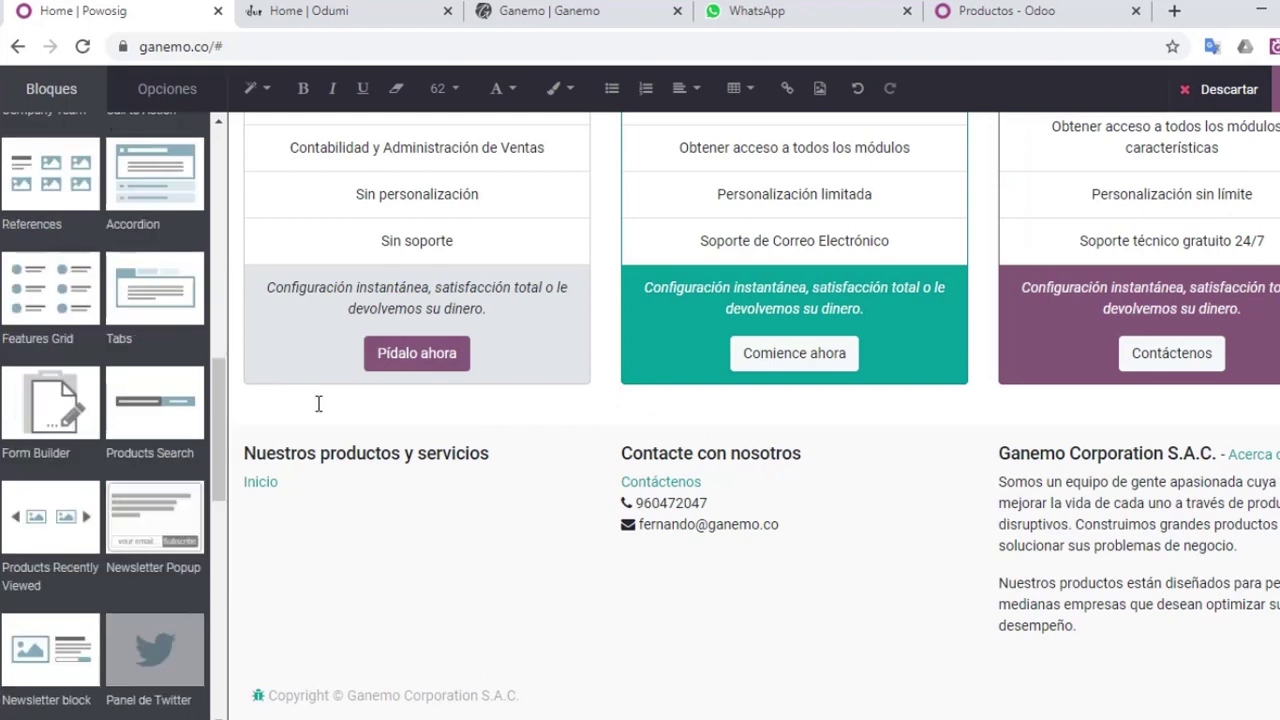
drag(66, 404, 426, 398)
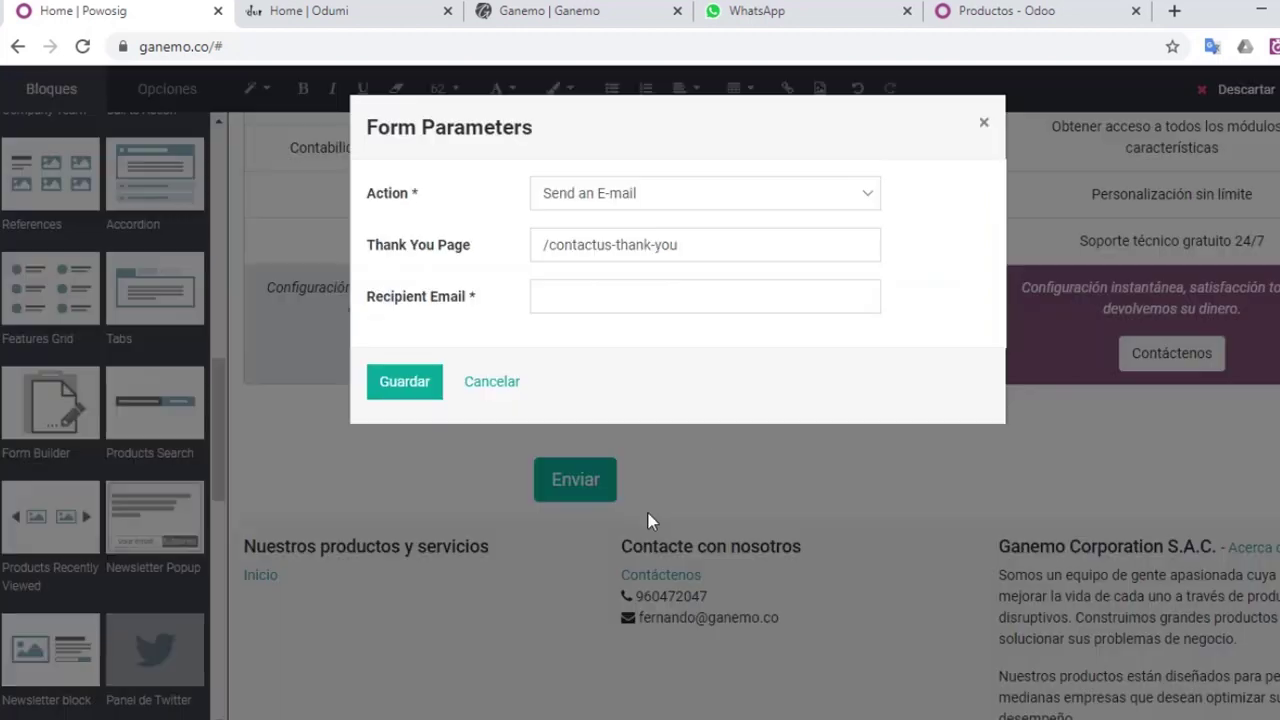
click(700, 192)
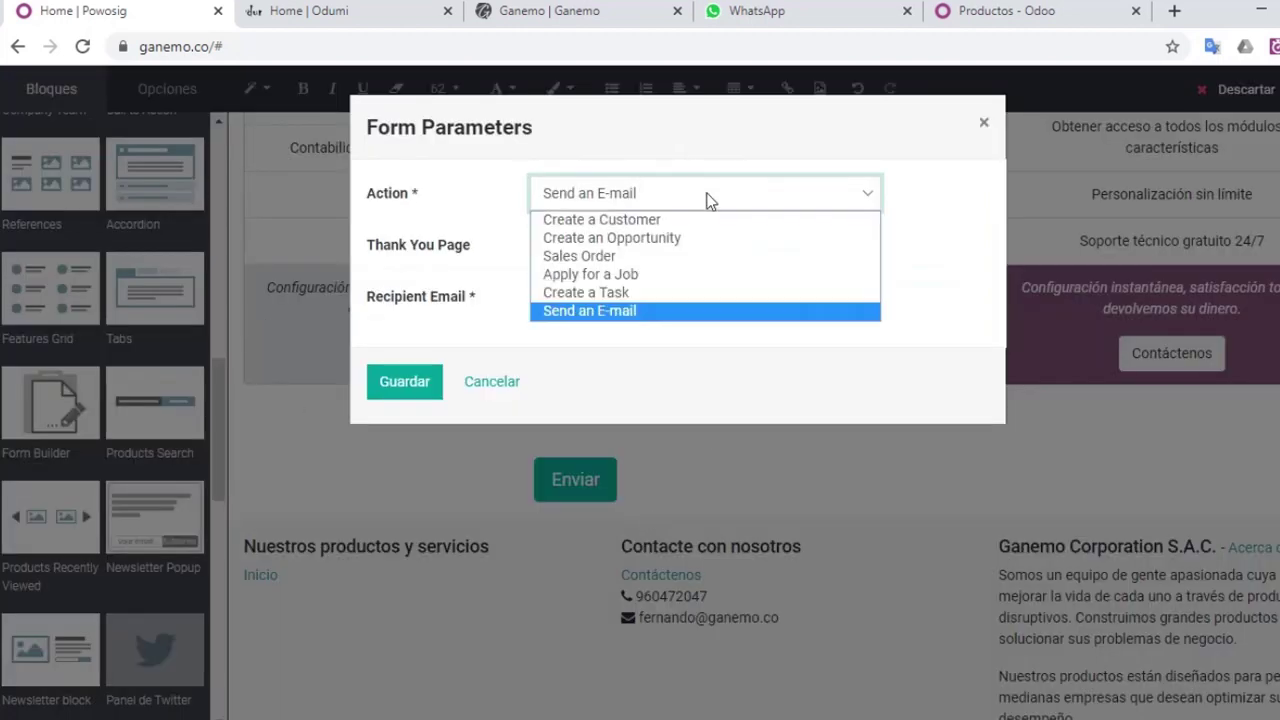
click(668, 234)
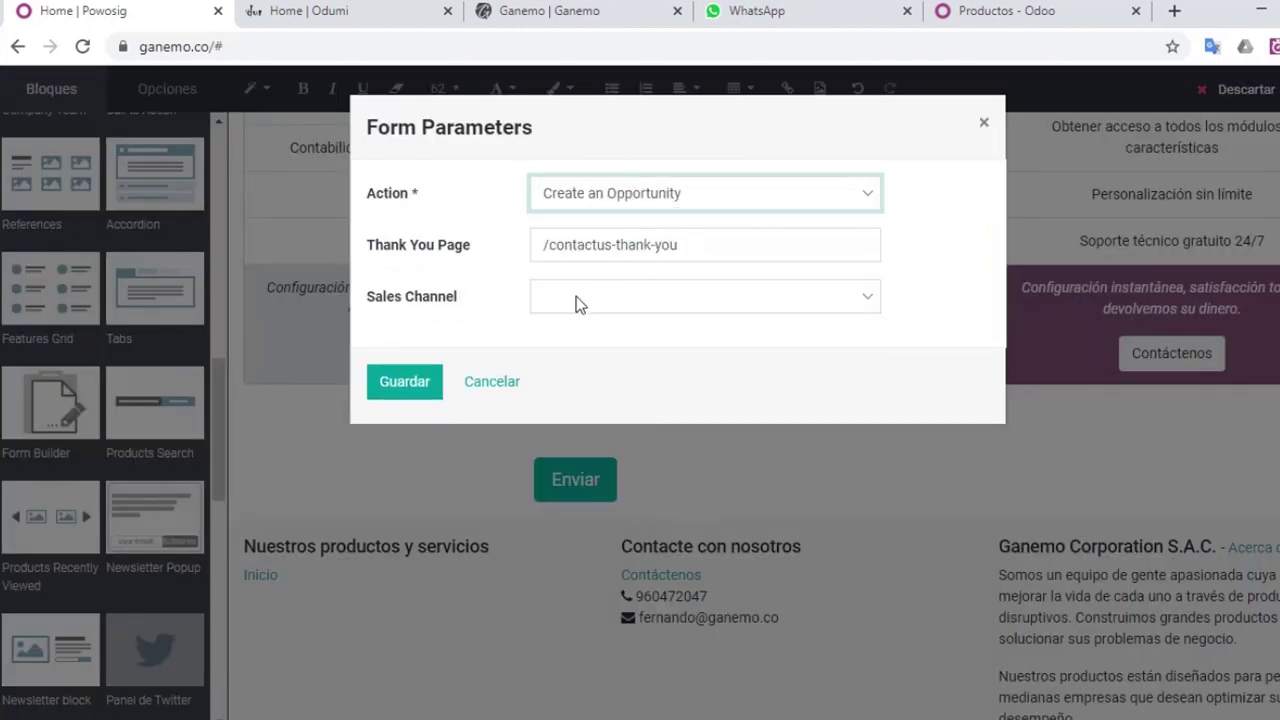
click(570, 350)
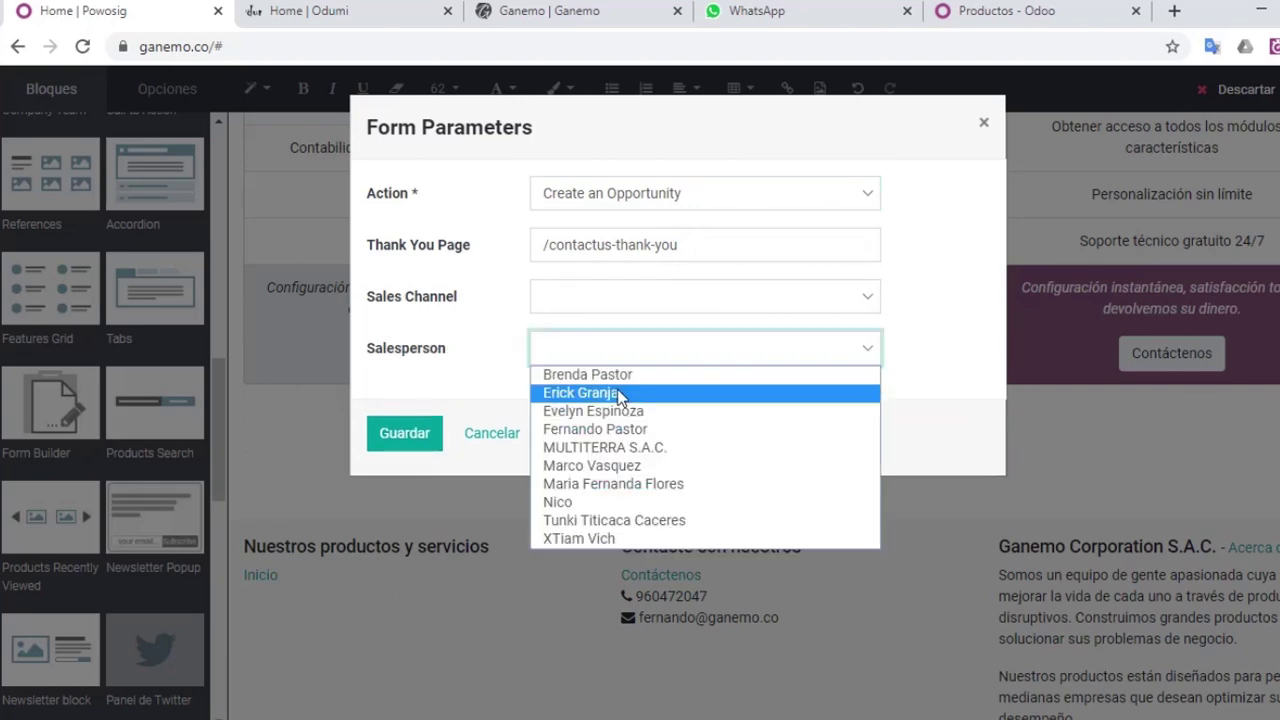
click(615, 394)
click(405, 434)
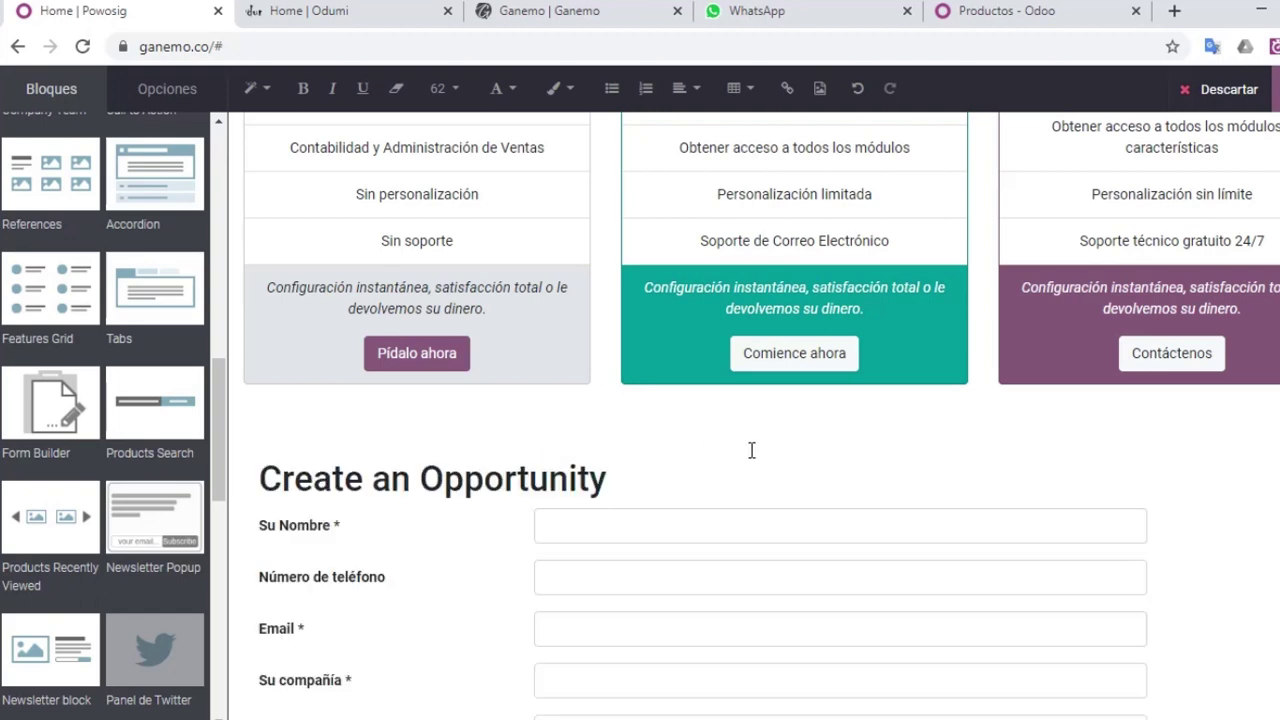
Change the form's heading to "Déjame tus datos"
scroll(686, 477, down, 2)
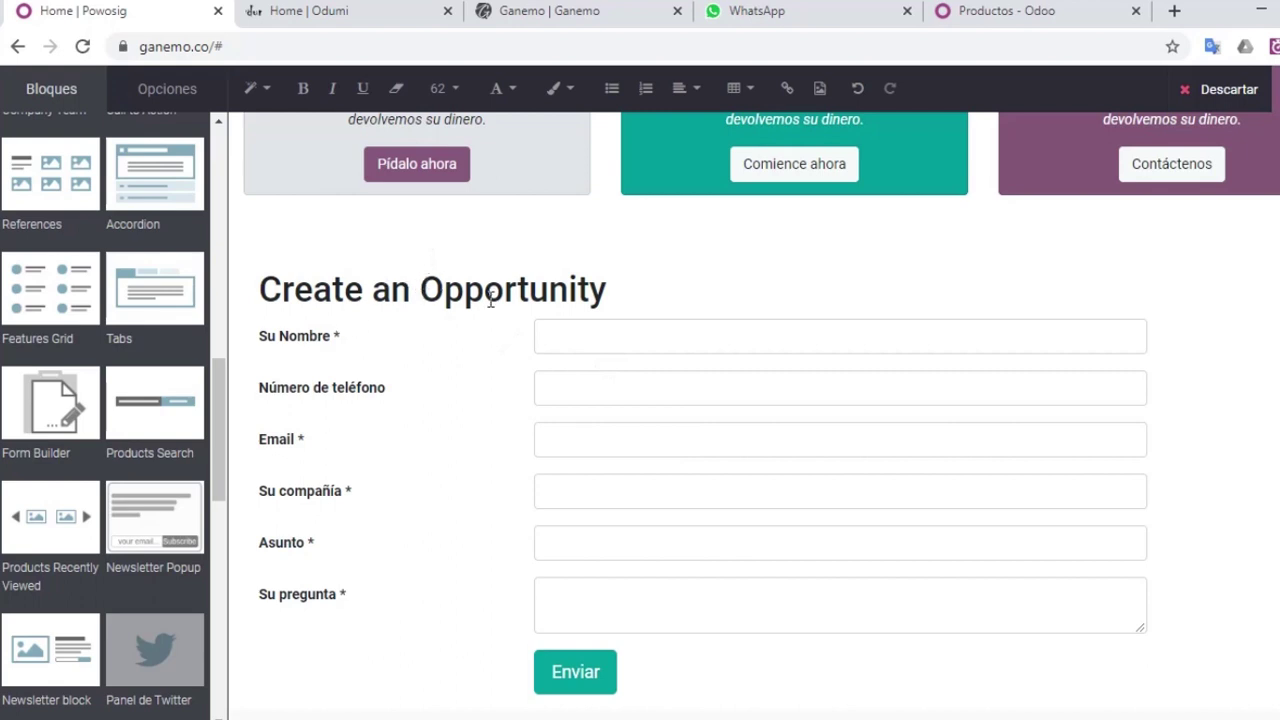
click(578, 291)
drag(609, 291, 198, 316)
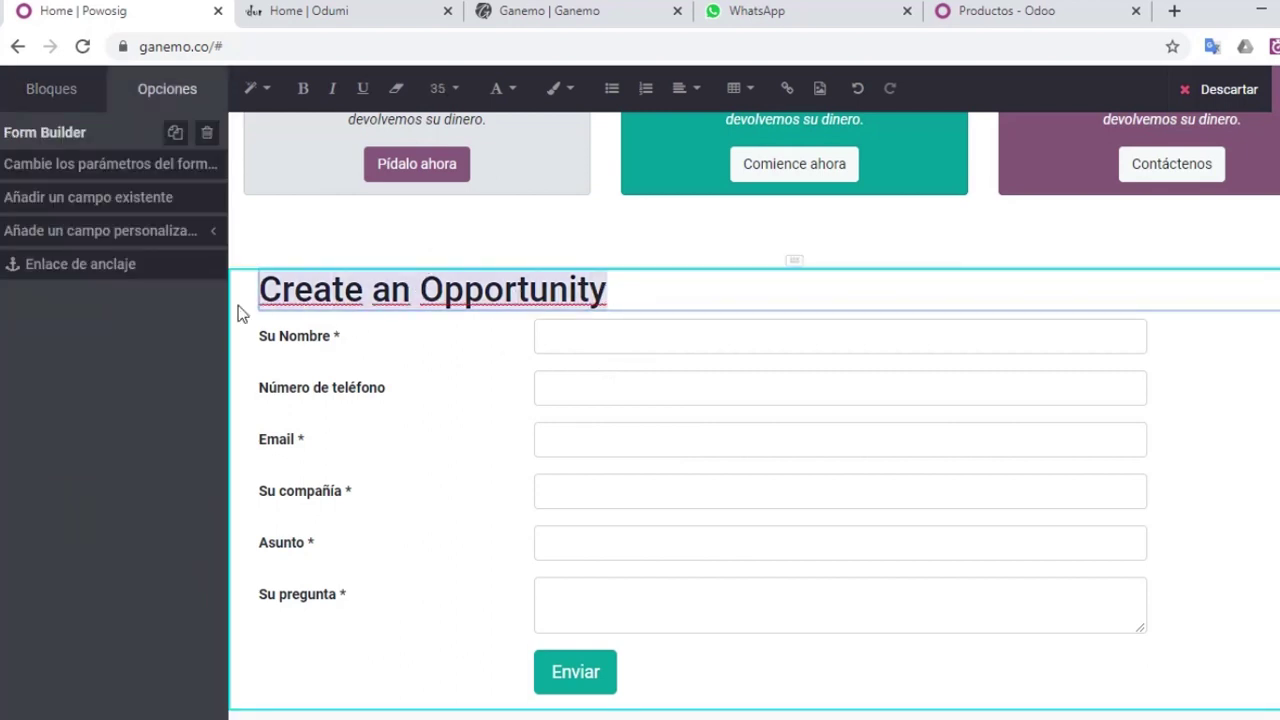
text(Déjame t)
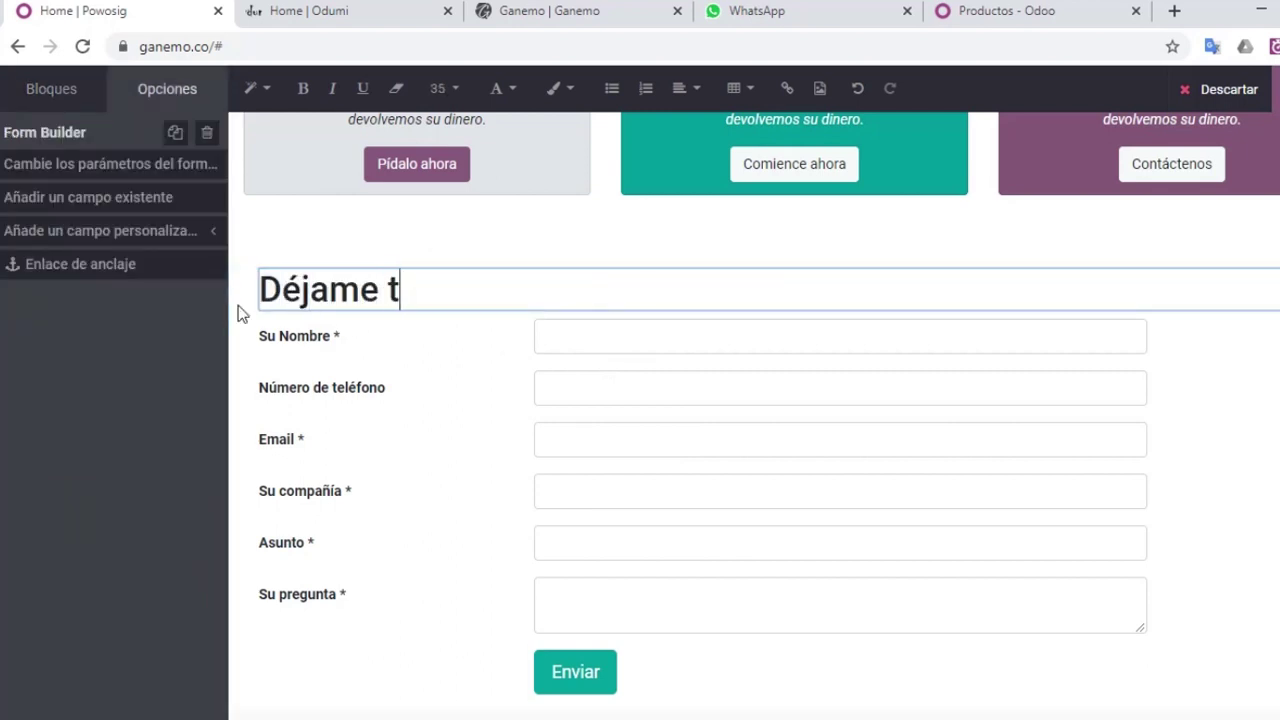
text(us datos)
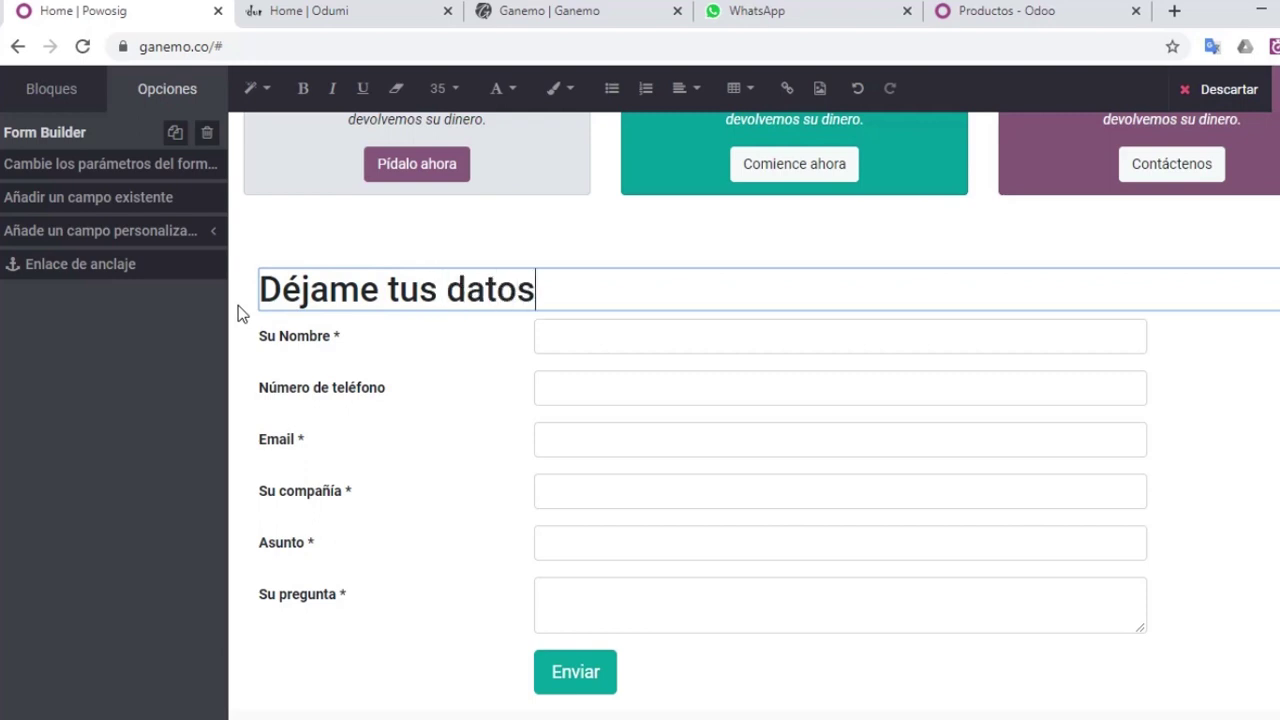
Make the "Su pregunta" field of the contact form no longer required
click(327, 345)
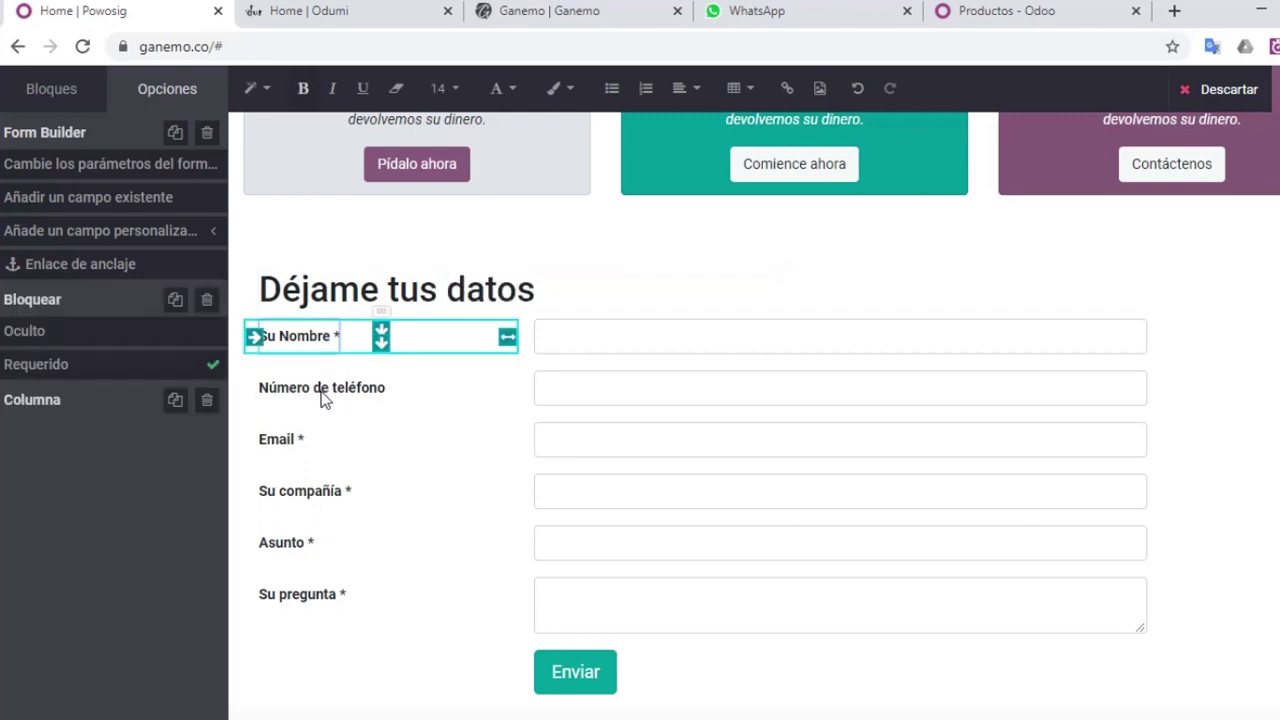
click(322, 398)
click(331, 346)
scroll(316, 395, down, 3)
click(326, 466)
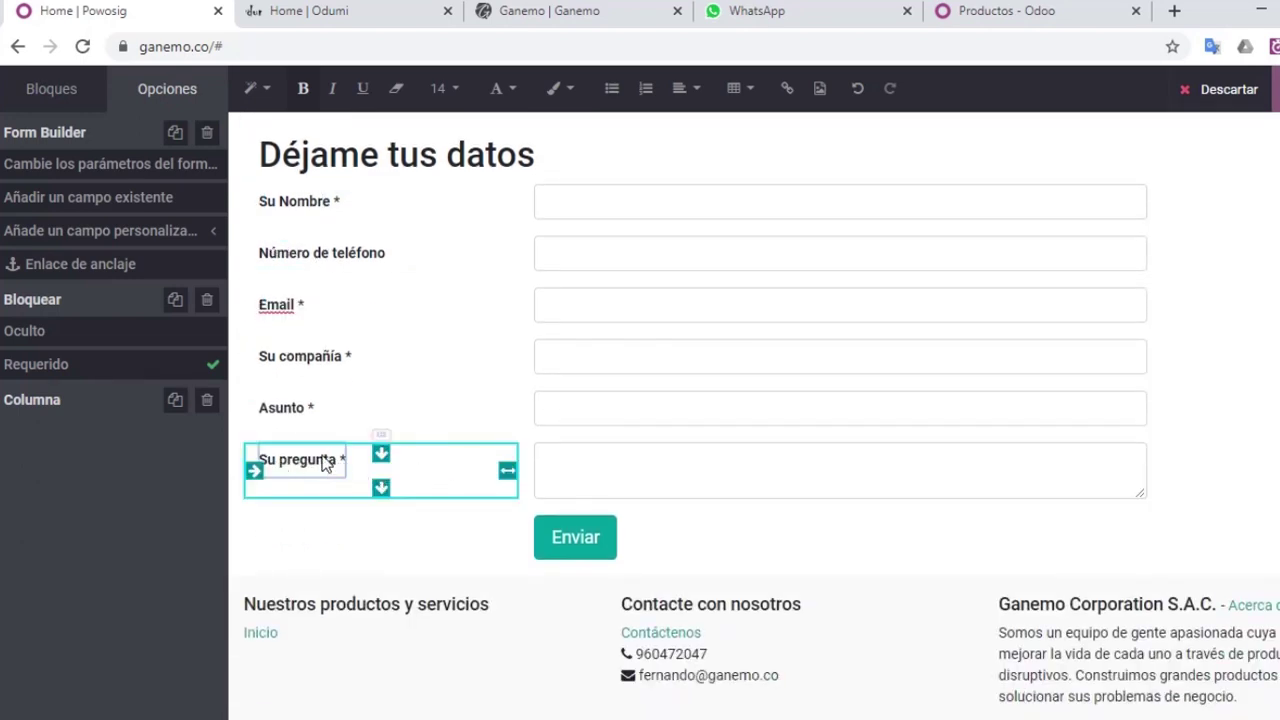
click(210, 365)
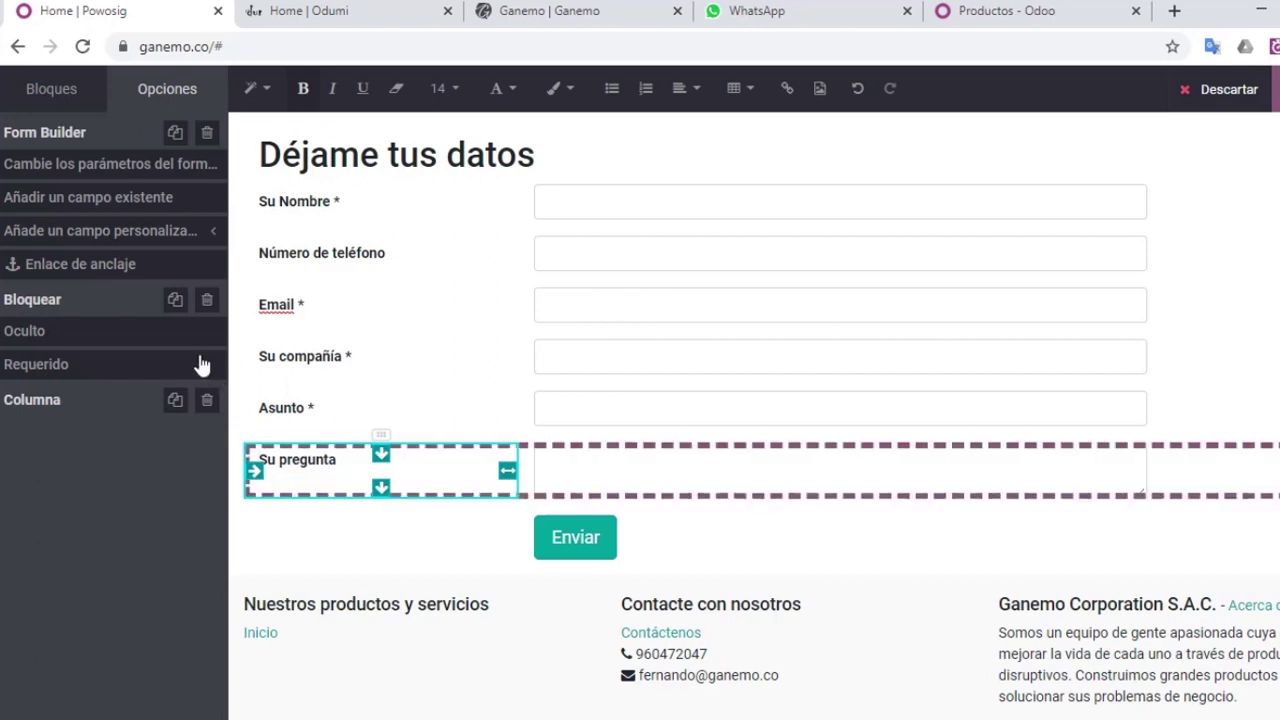
Delete the "Su pregunta" label and its text box from the form
click(583, 466)
click(336, 464)
click(206, 401)
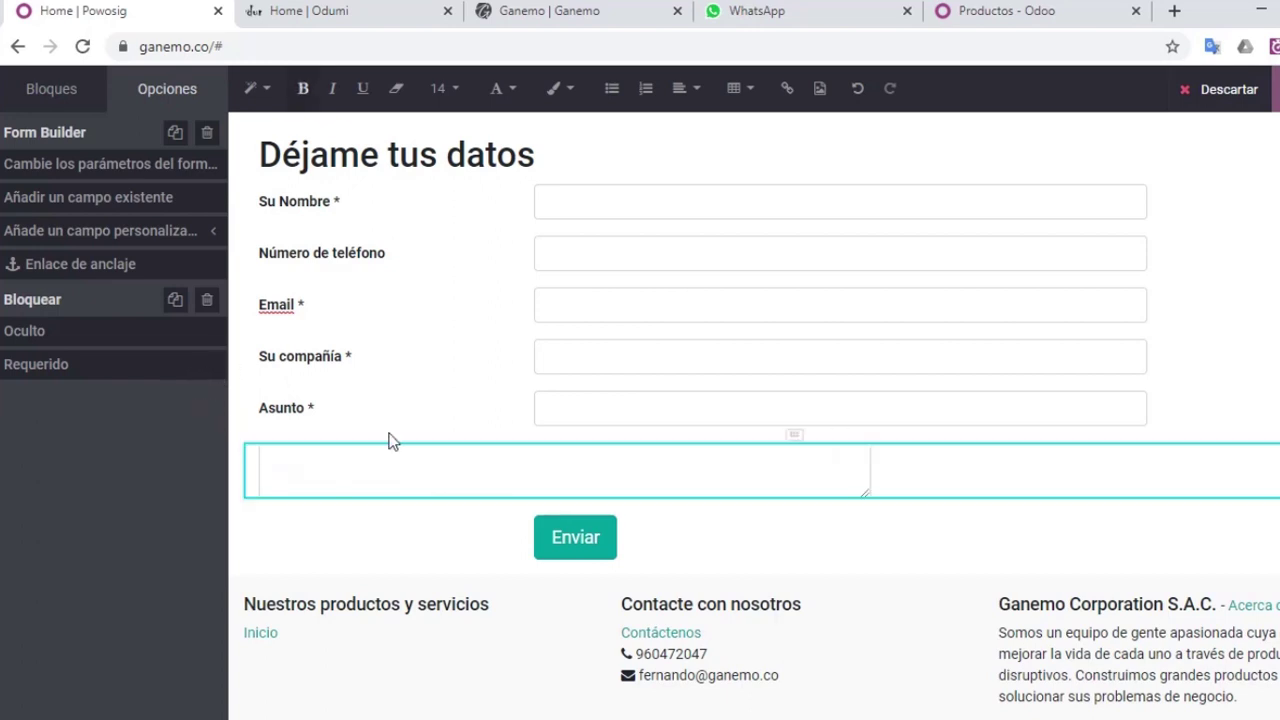
click(698, 466)
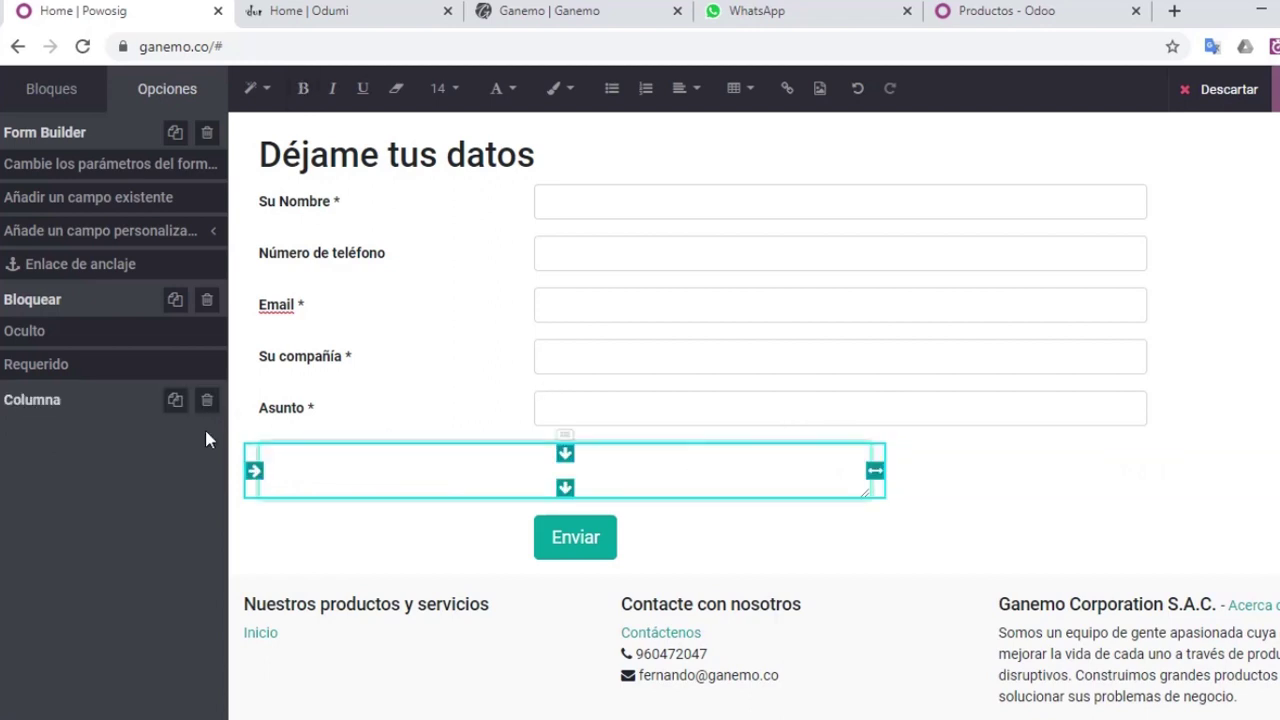
click(206, 300)
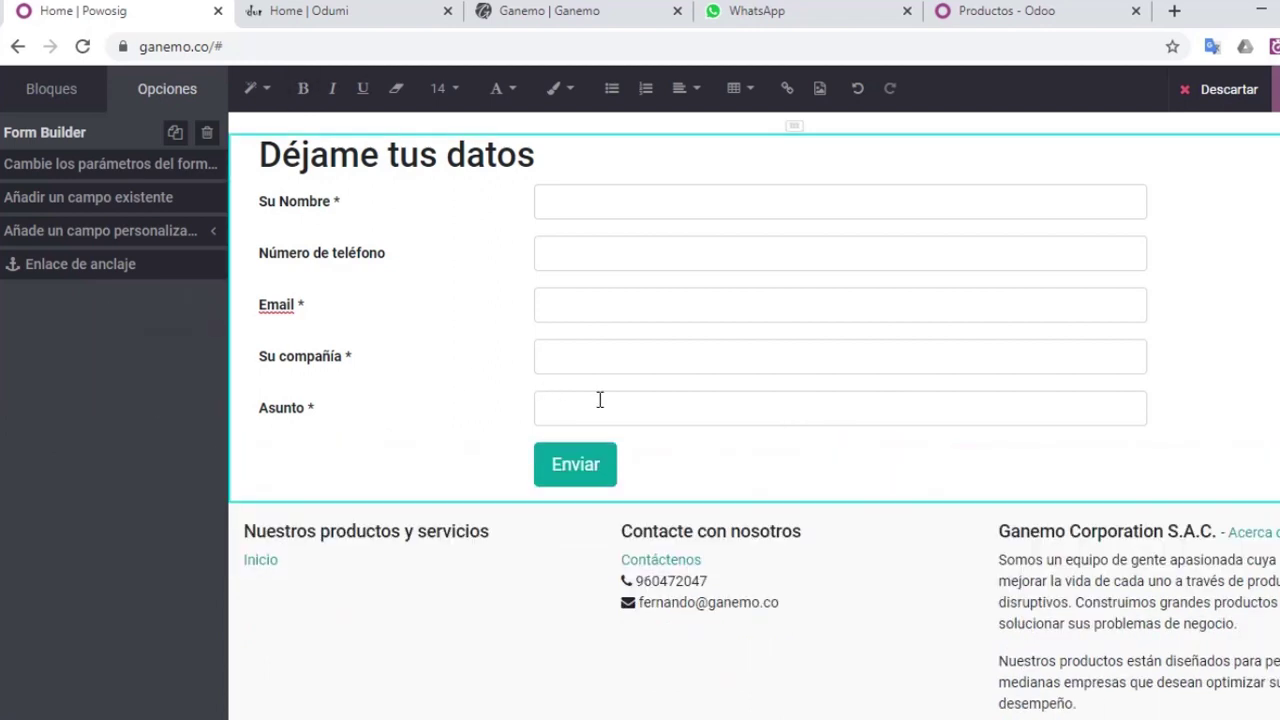
Save the home page and review the resulting layout from the cover to the form
scroll(600, 397, up, 3)
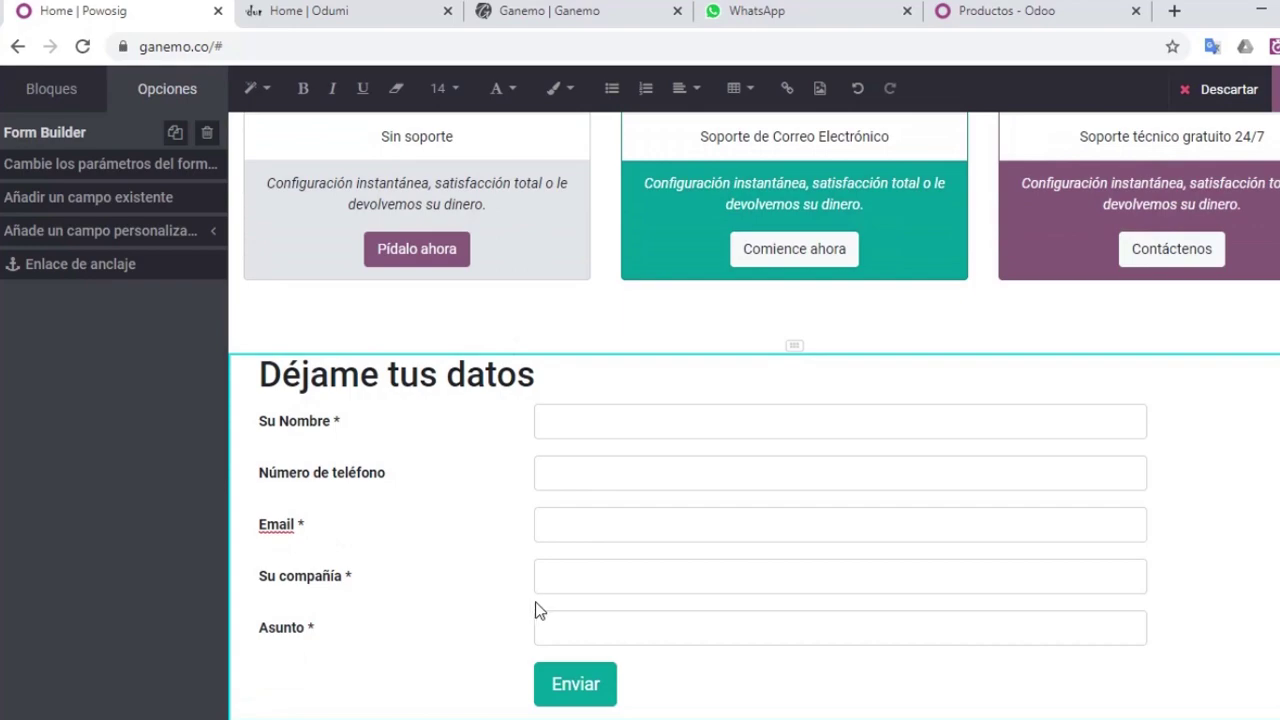
scroll(535, 610, up, 15)
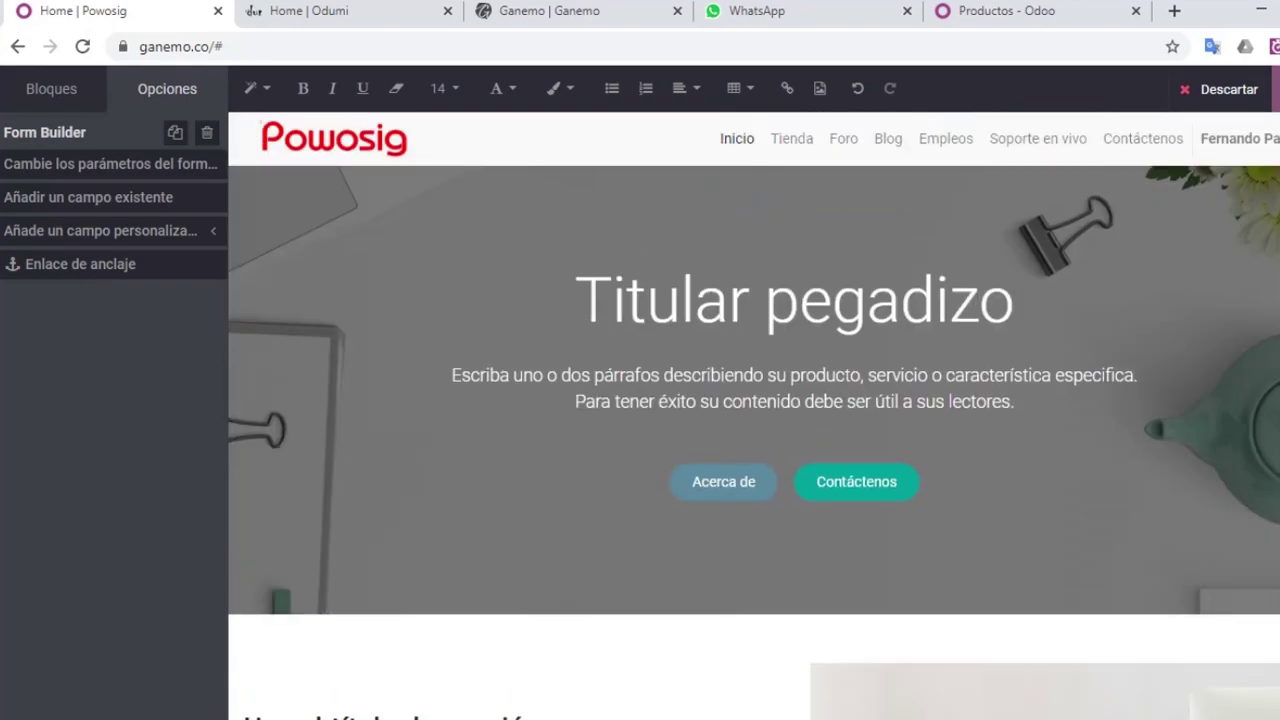
scroll(937, 257, down, 7)
scroll(922, 261, down, 10)
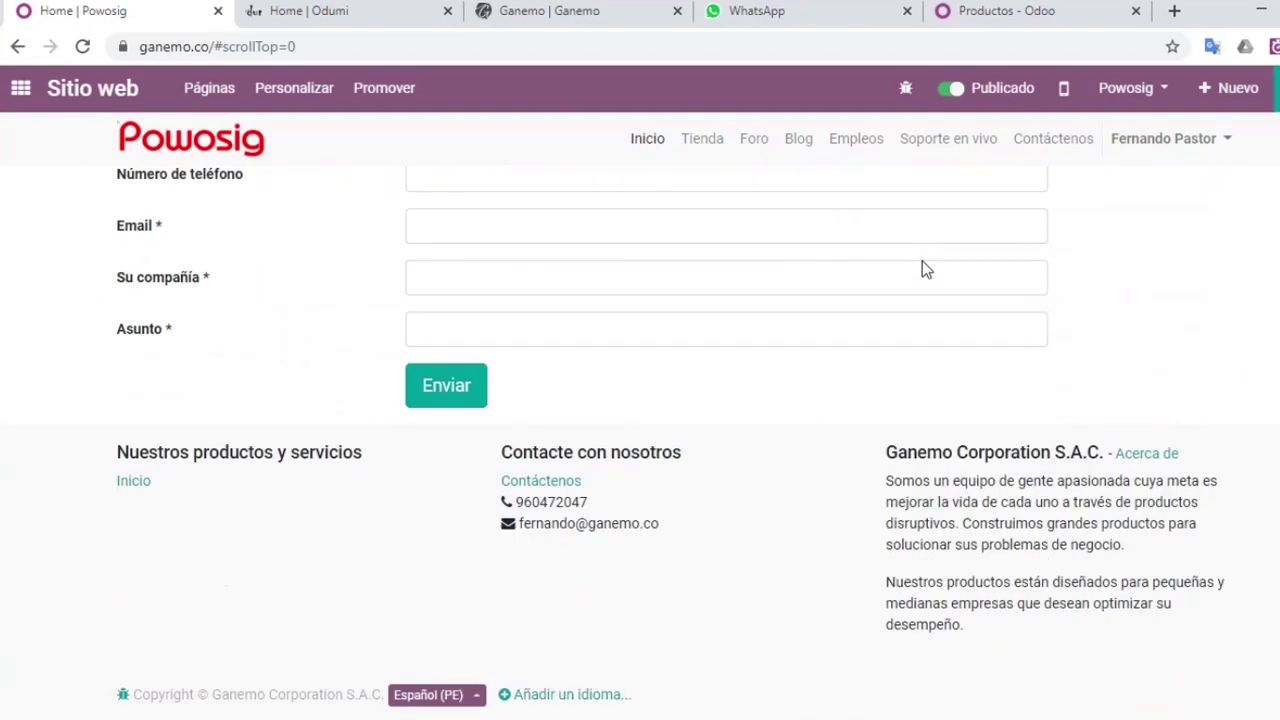
scroll(922, 261, up, 12)
scroll(922, 261, up, 5)
scroll(614, 494, down, 2)
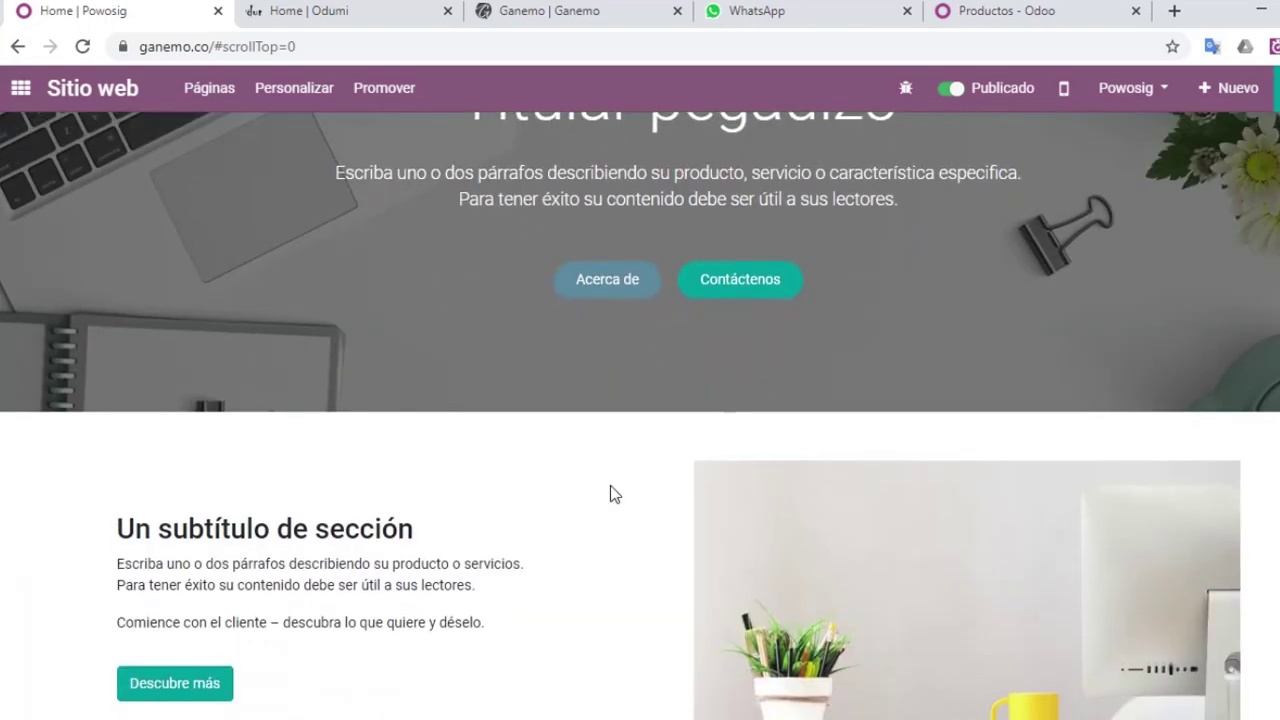
scroll(452, 557, down, 3)
scroll(452, 557, up, 6)
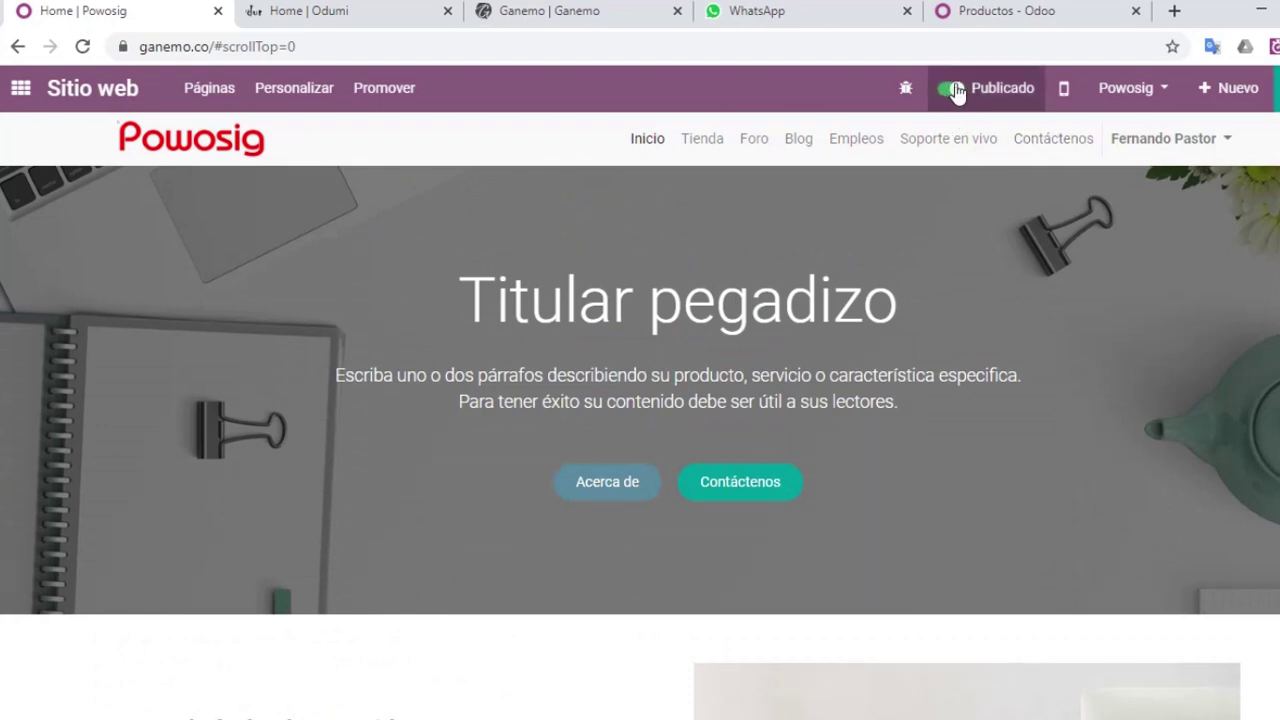
Unpublish the home page and publish it again
click(952, 90)
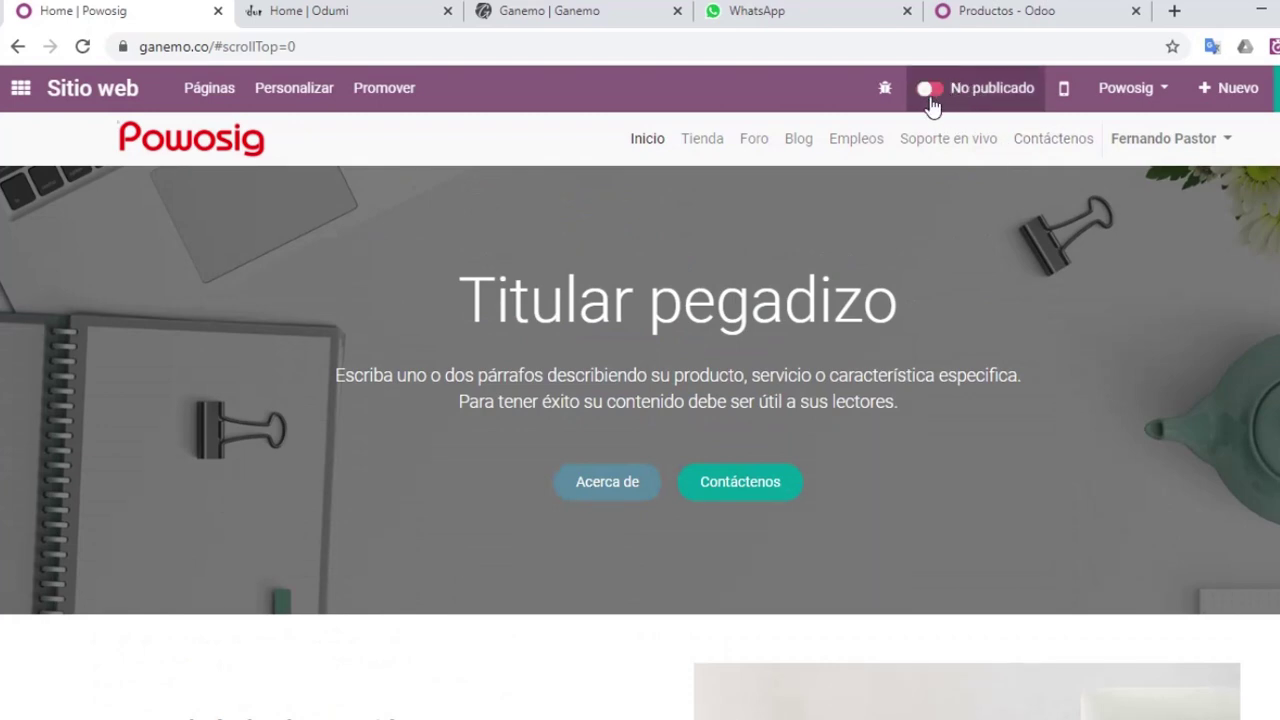
click(936, 90)
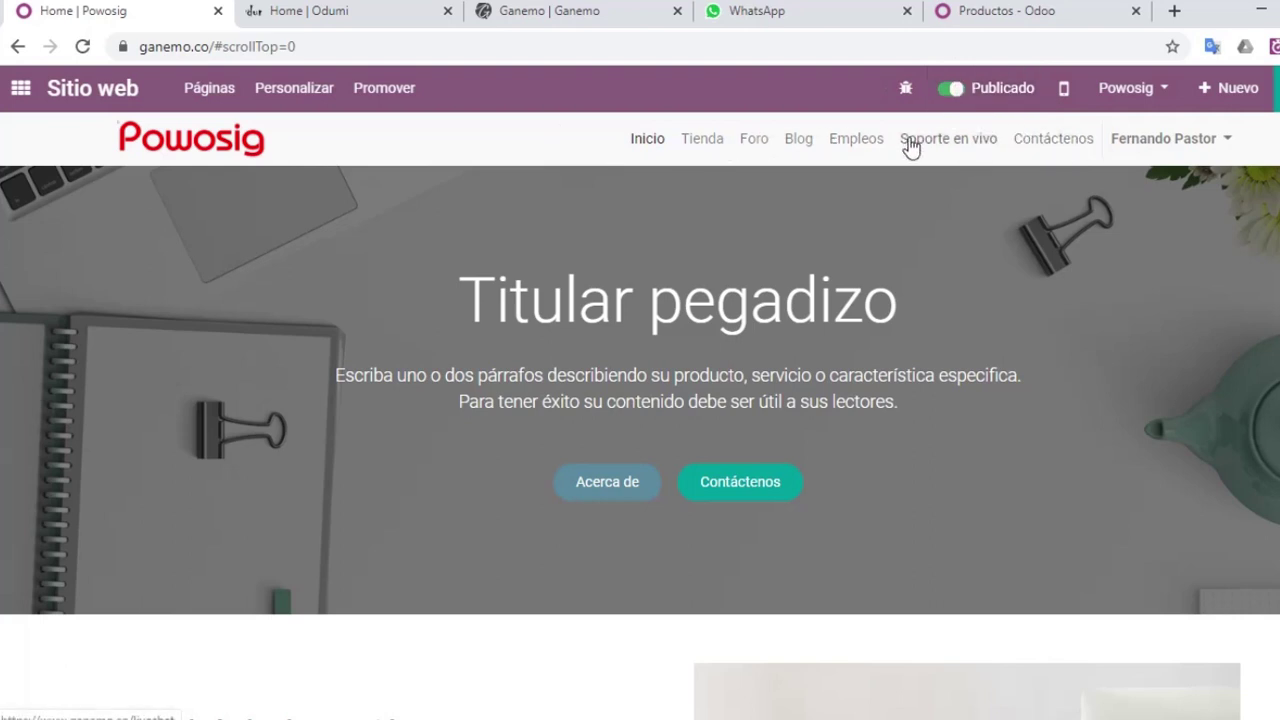
Remove Inicio, Tienda, Foro, Blog, Empleos and Soporte en vivo from the website menu, keeping only Contáctenos, and save
click(212, 92)
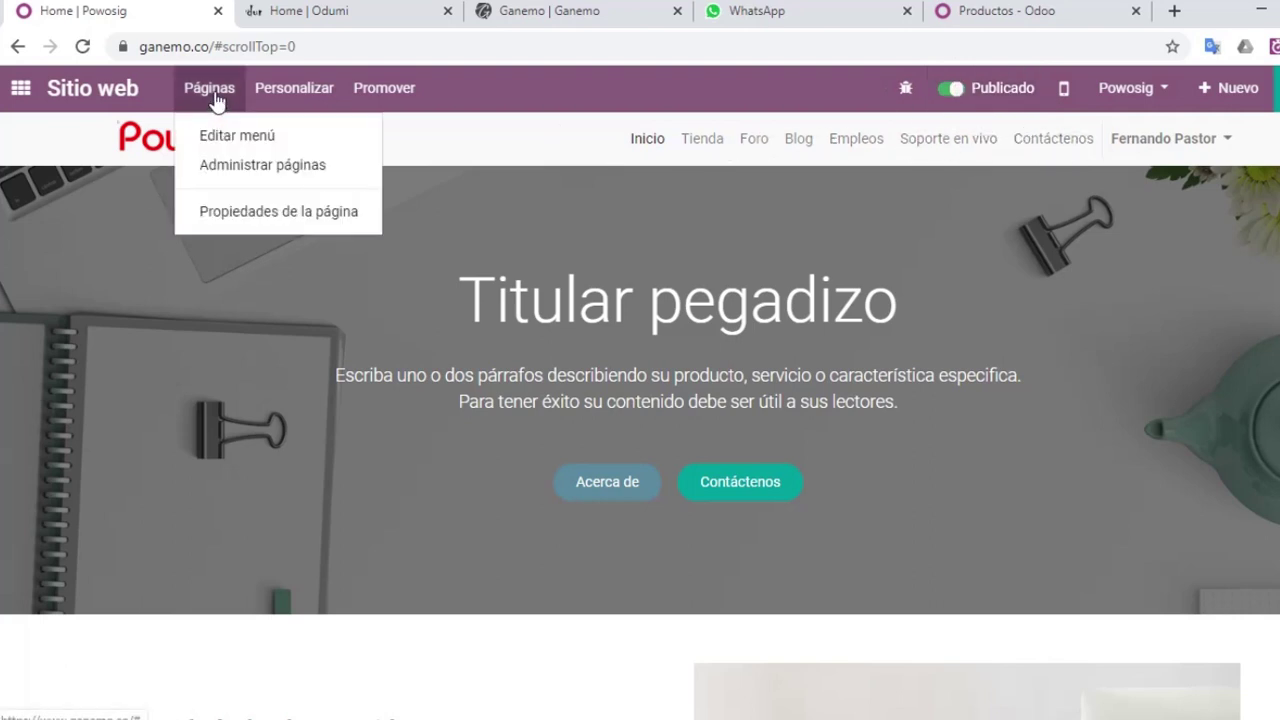
click(243, 143)
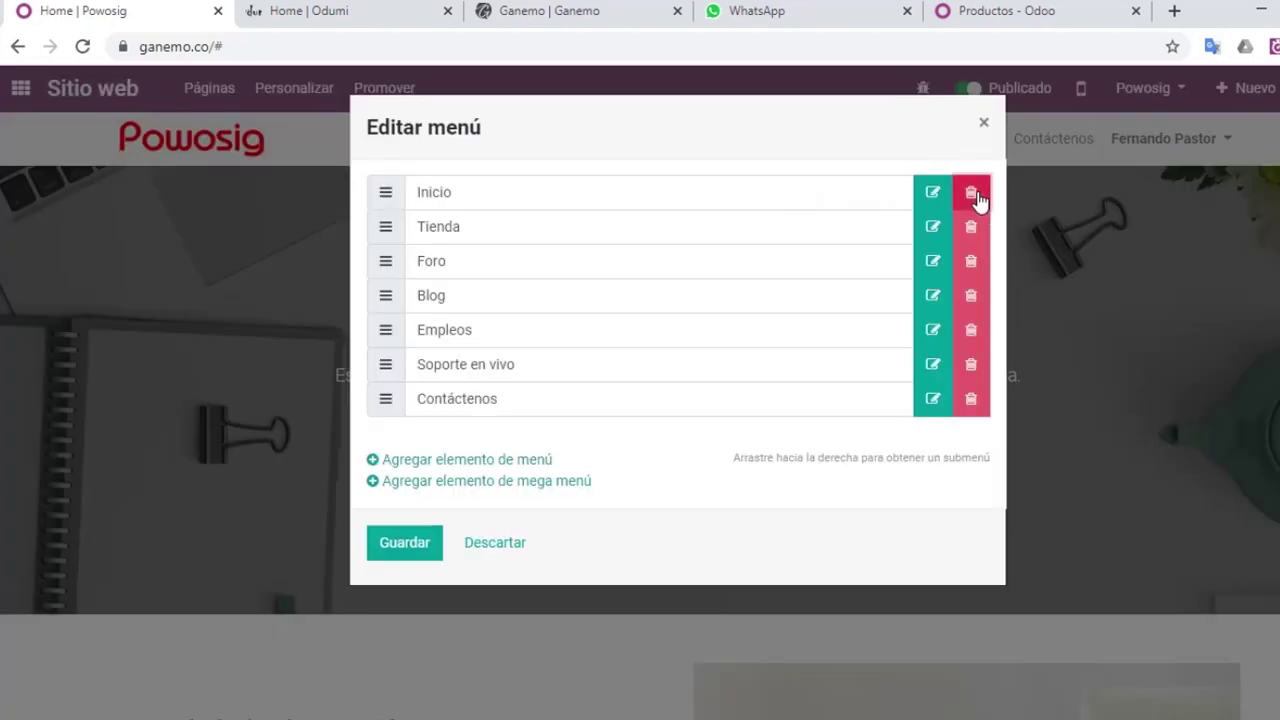
click(972, 194)
click(972, 194)
click(972, 194)
click(972, 194)
click(972, 194)
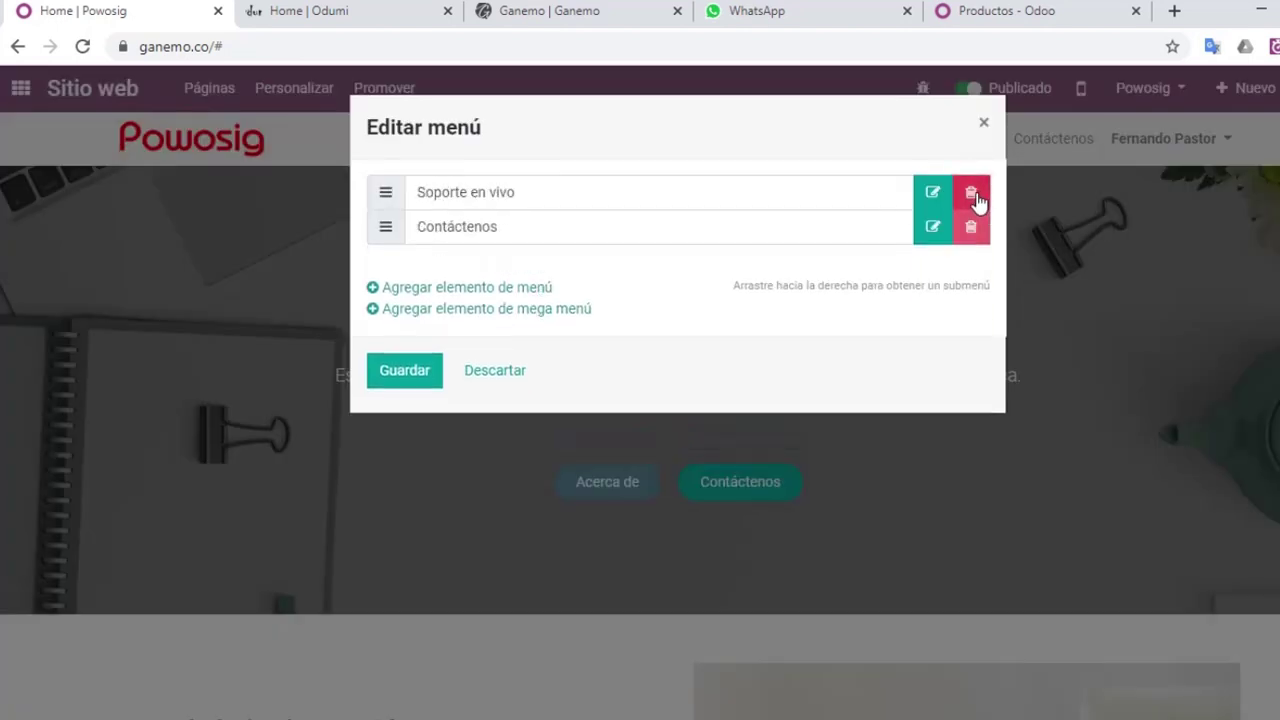
click(977, 200)
click(420, 338)
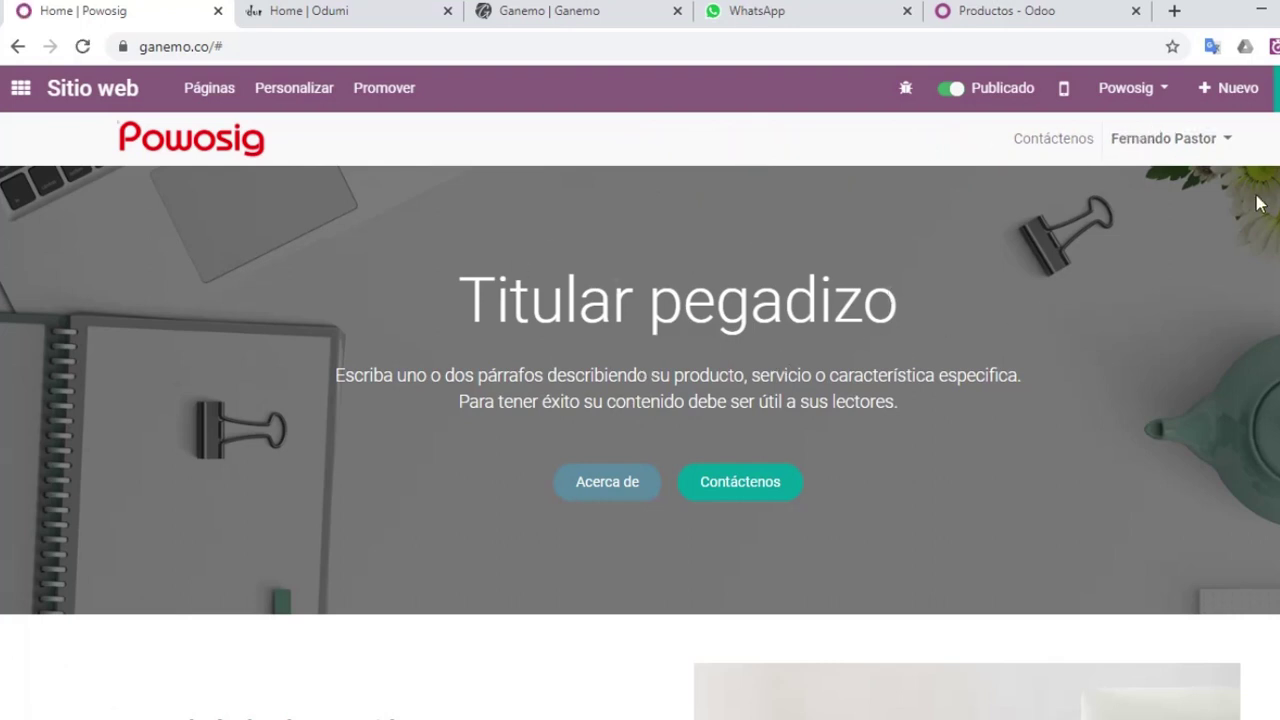
click(1163, 88)
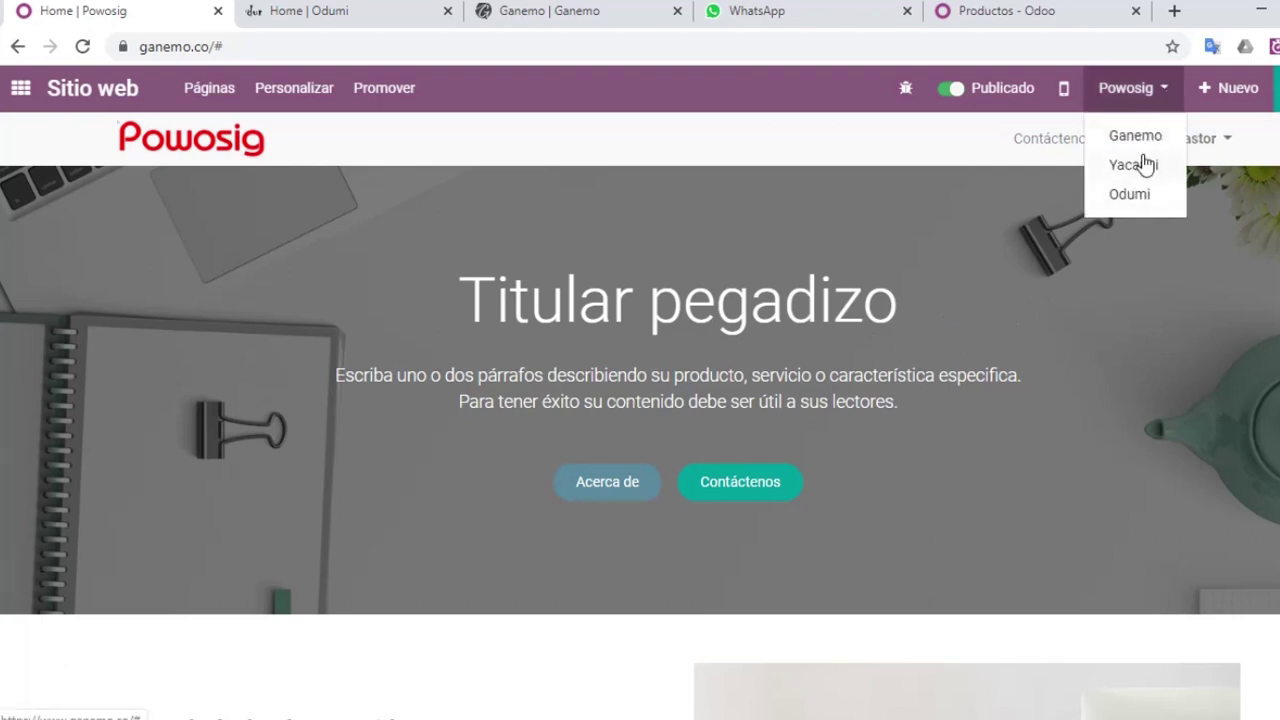
click(1278, 46)
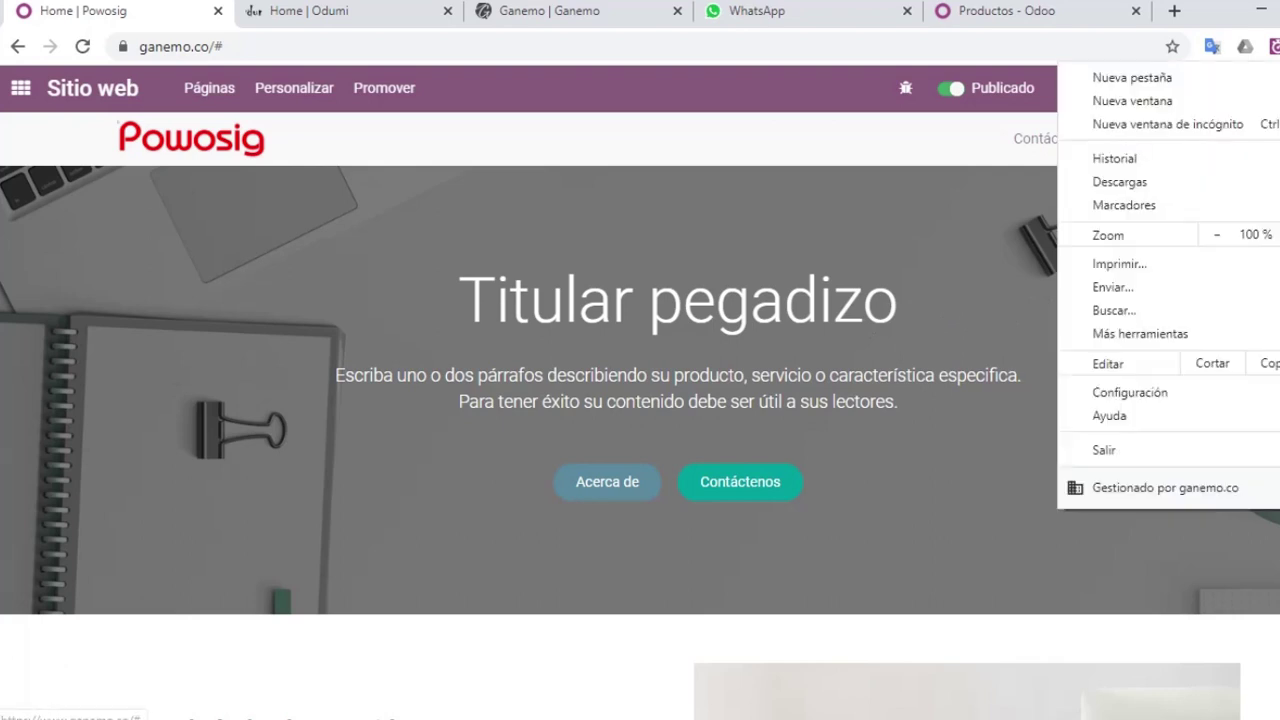
click(1143, 123)
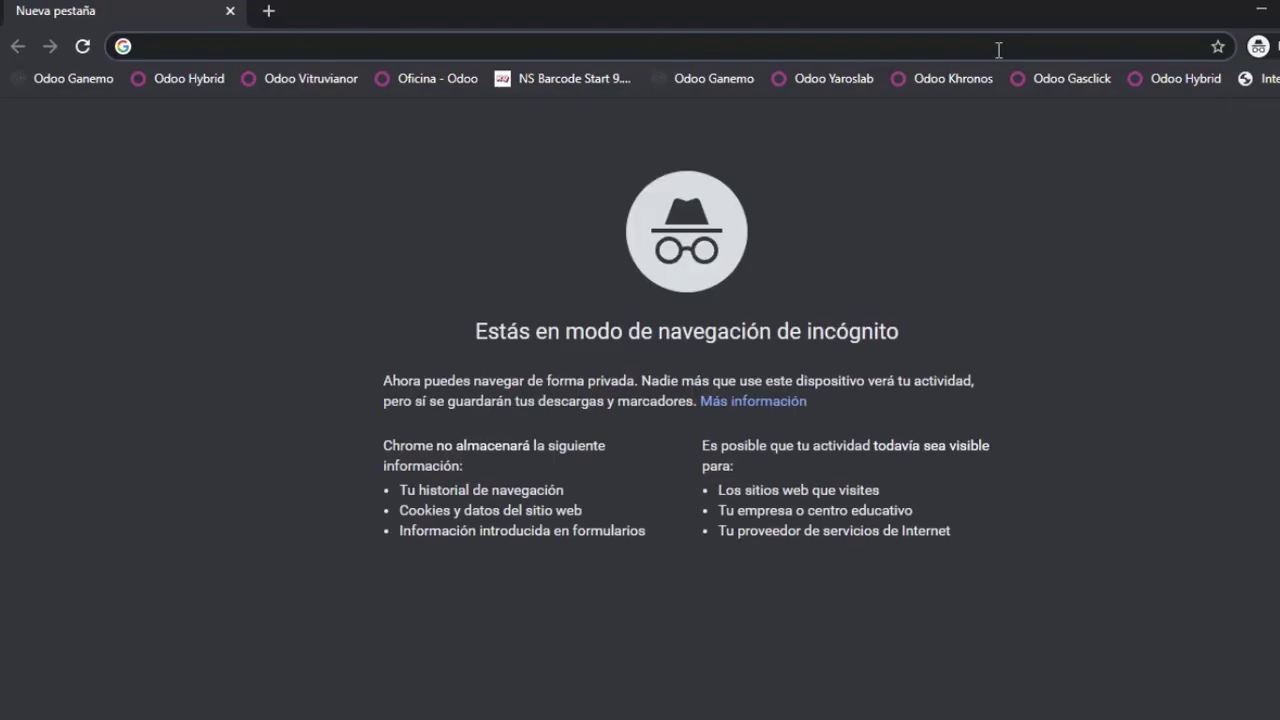
text(www.powosig.com)
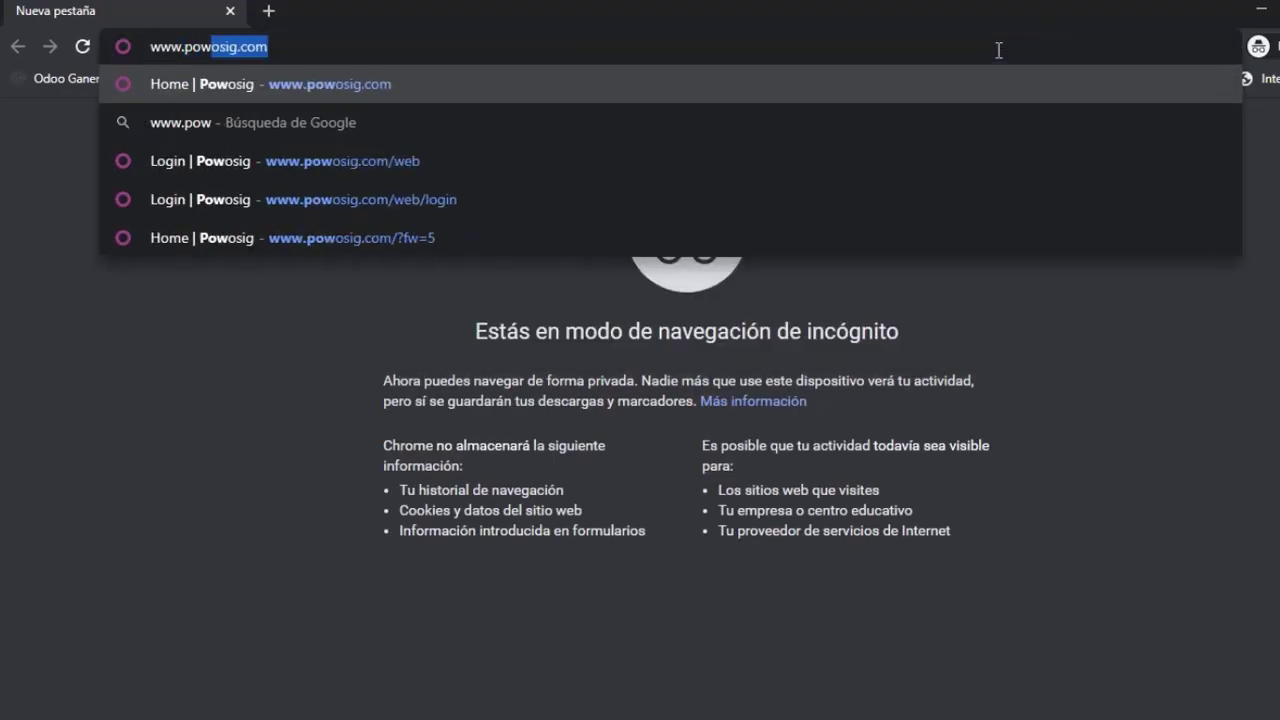
key(Return)
scroll(422, 340, down, 20)
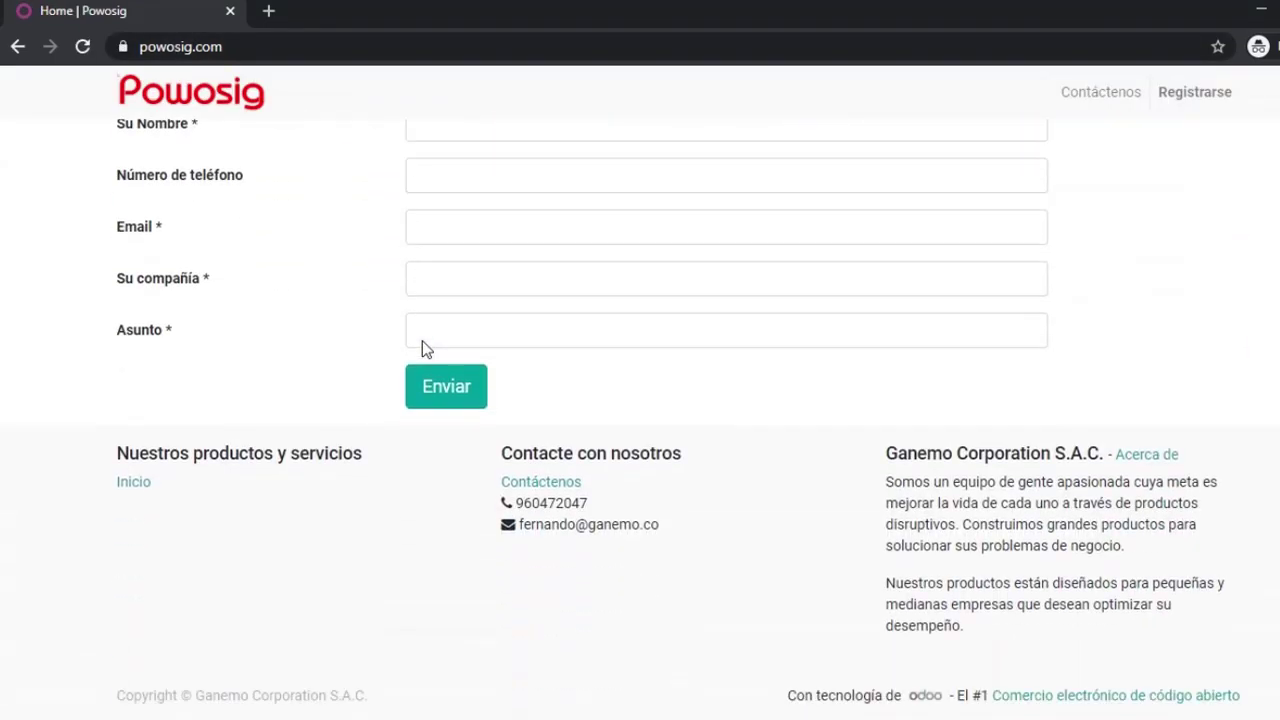
scroll(422, 340, up, 20)
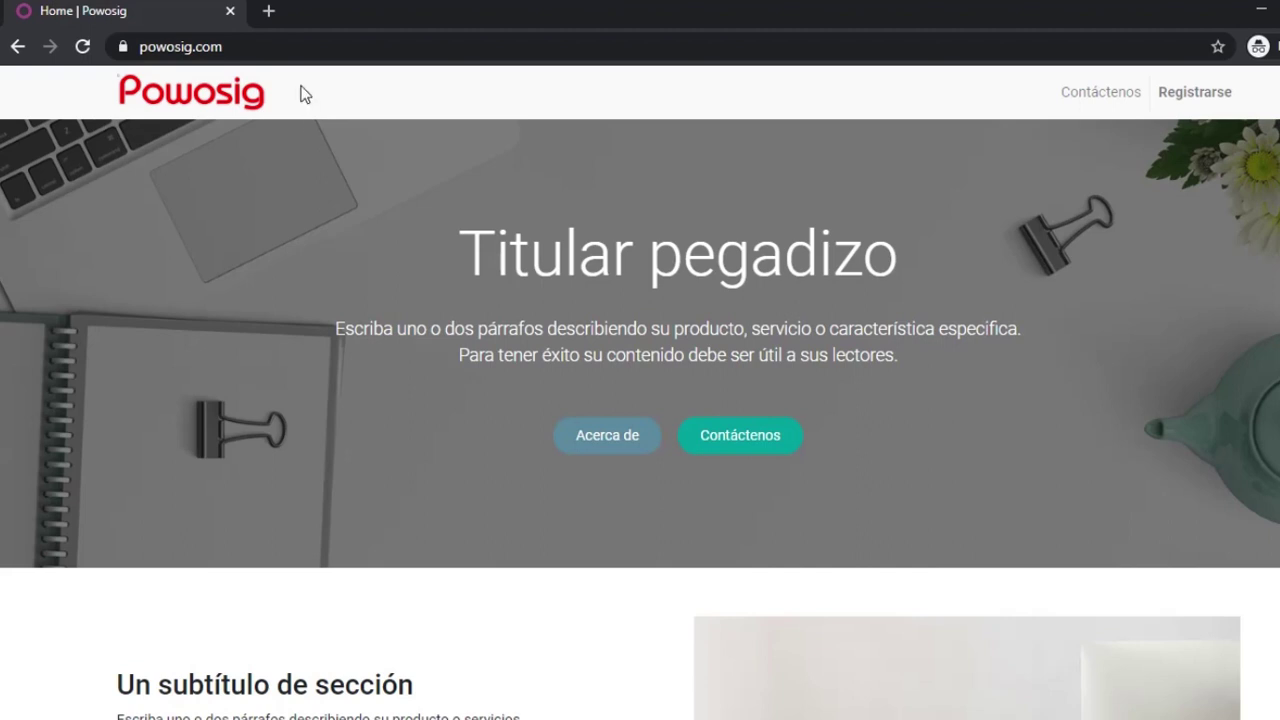
Check the site's address and its connection security information in the incognito window
click(241, 46)
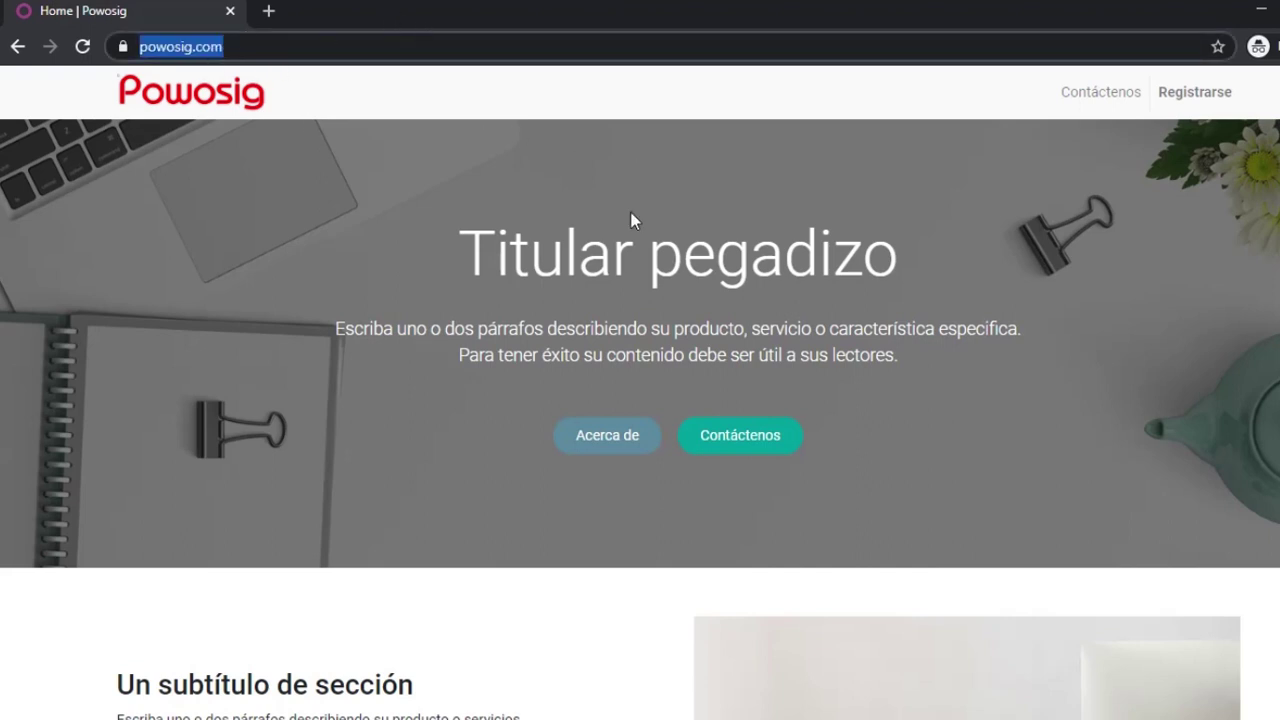
click(601, 95)
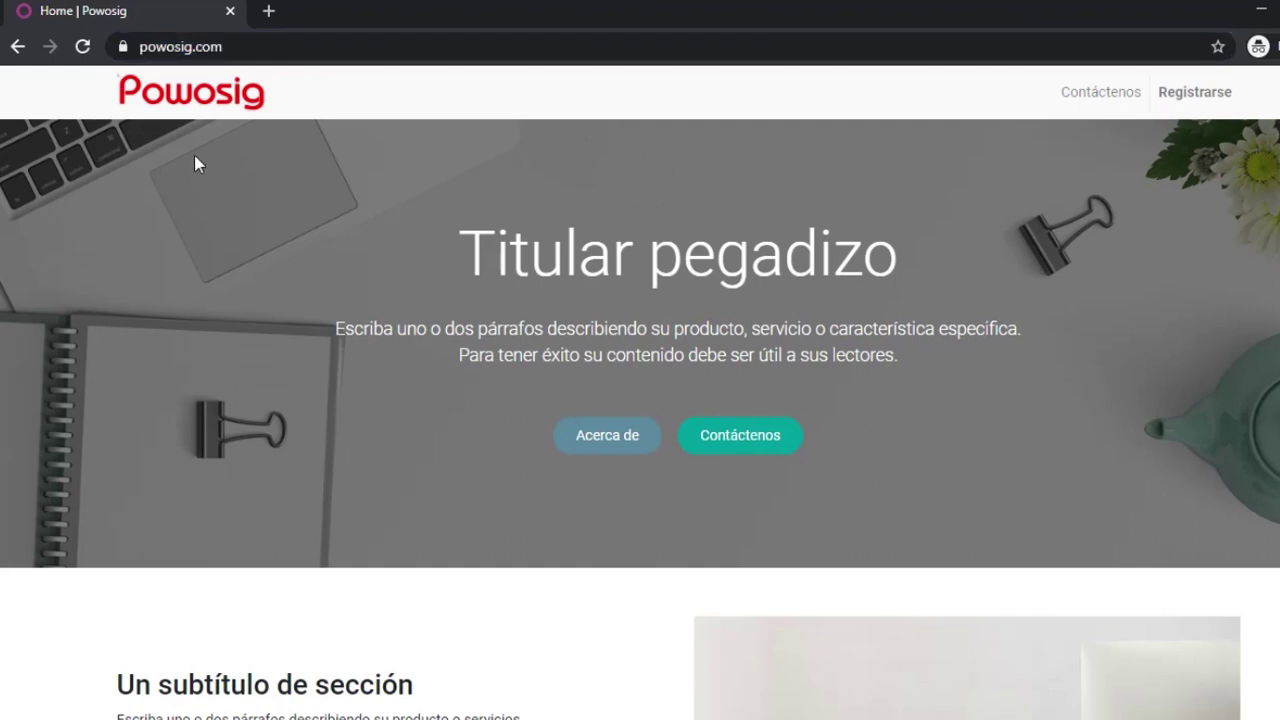
click(124, 48)
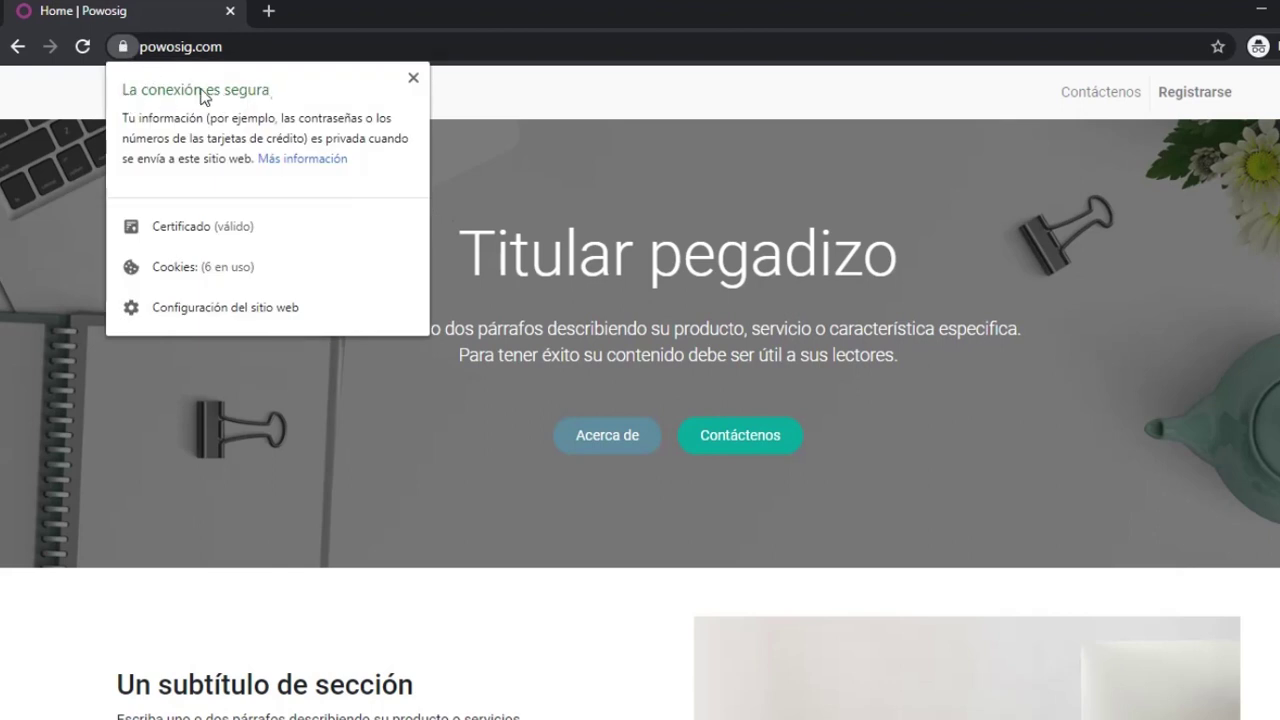
click(526, 218)
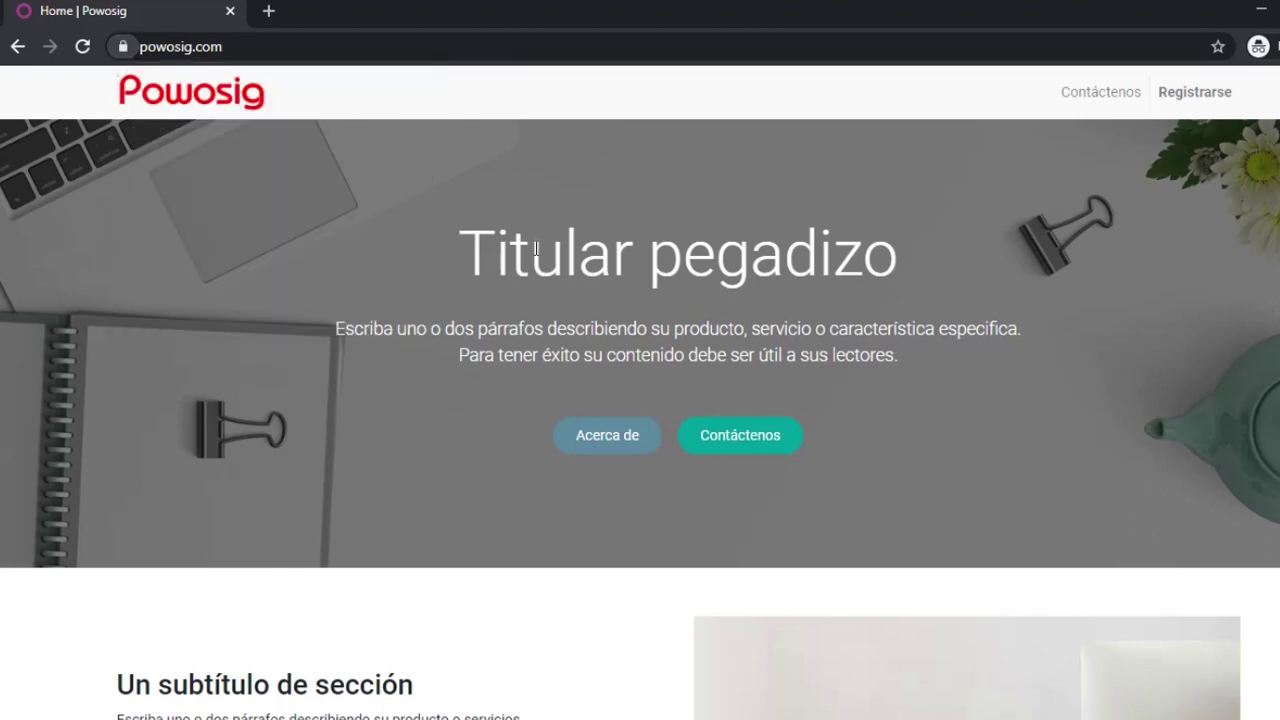
scroll(526, 218, down, 3)
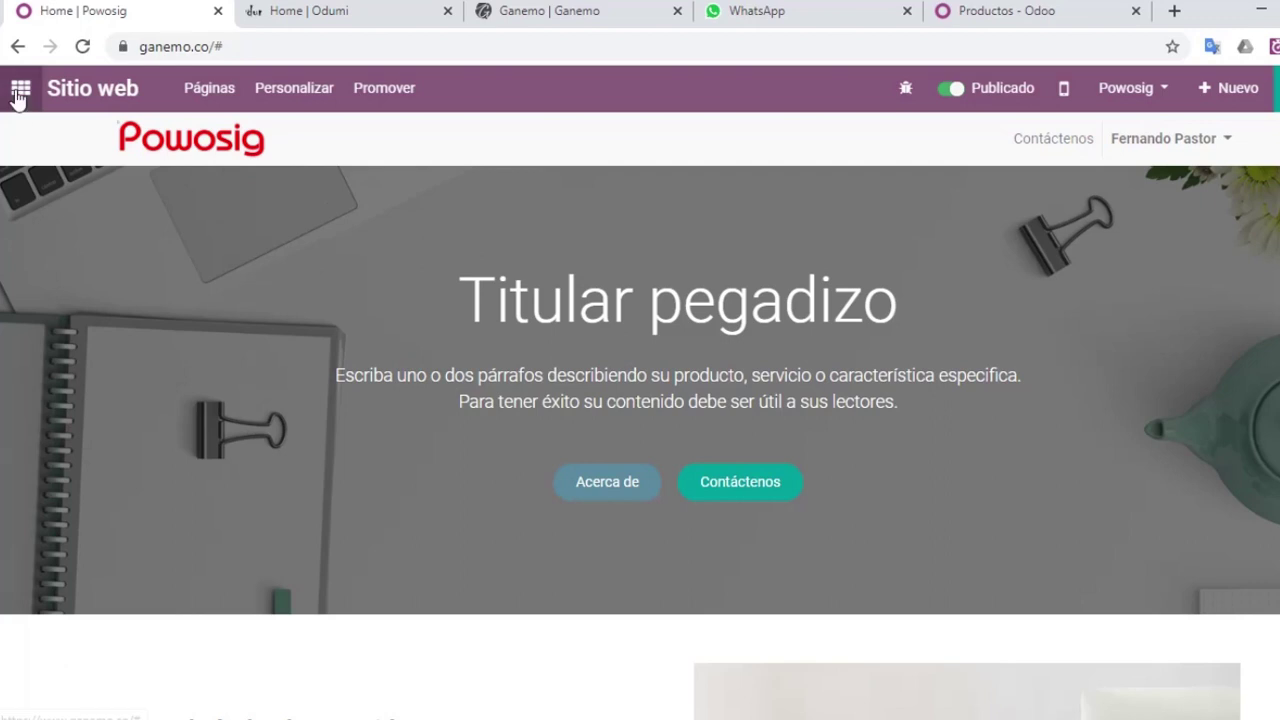
Return to the Odoo window and open the Sitios web list in the Sitio web app's configuration
click(20, 92)
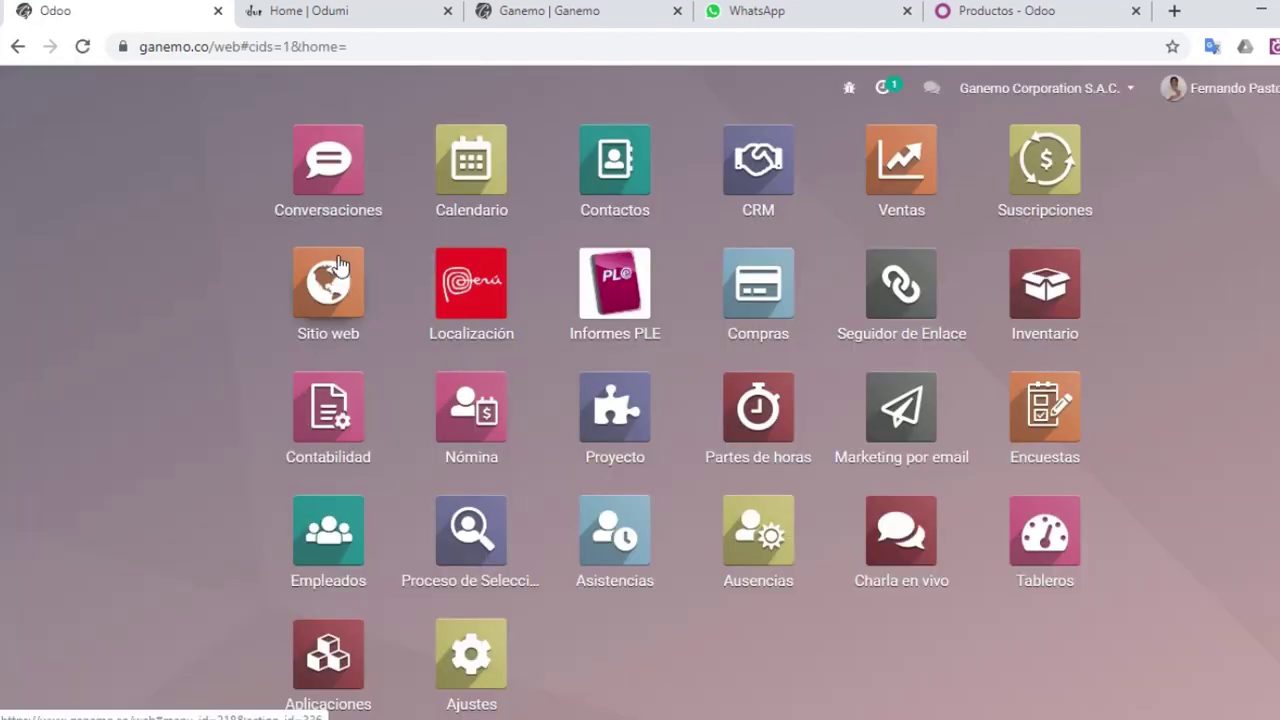
click(340, 290)
click(735, 88)
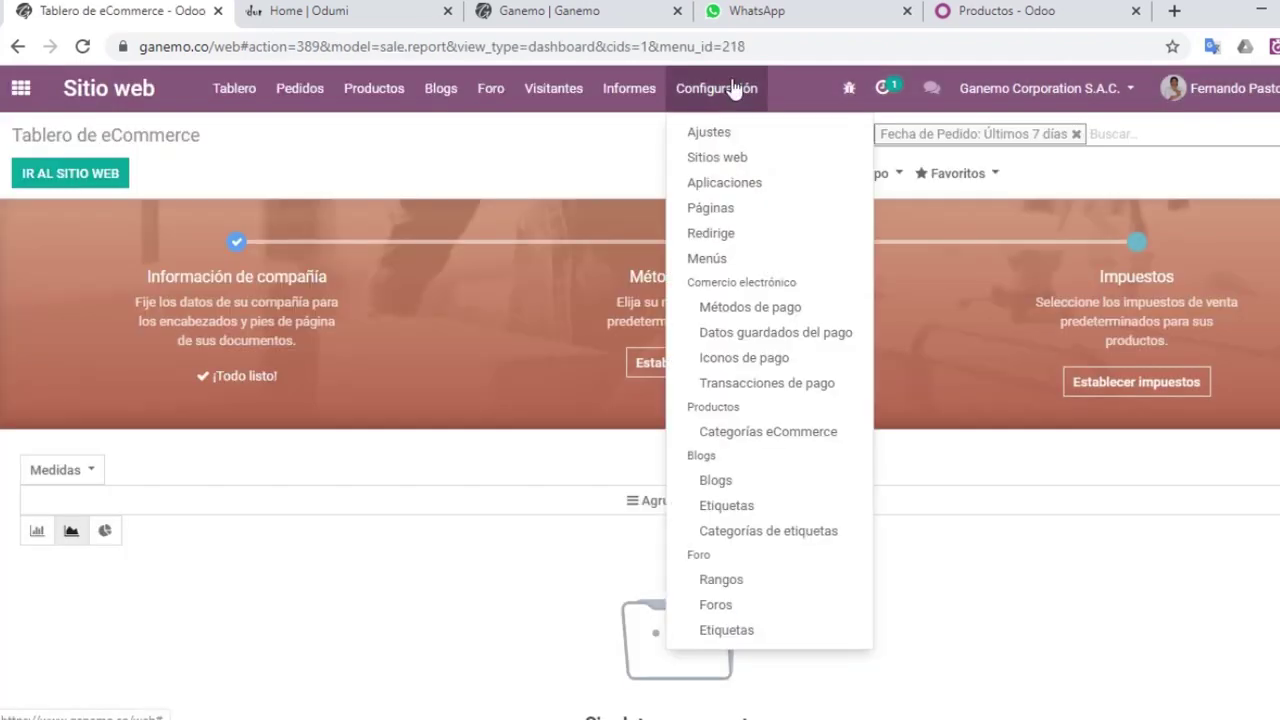
click(745, 158)
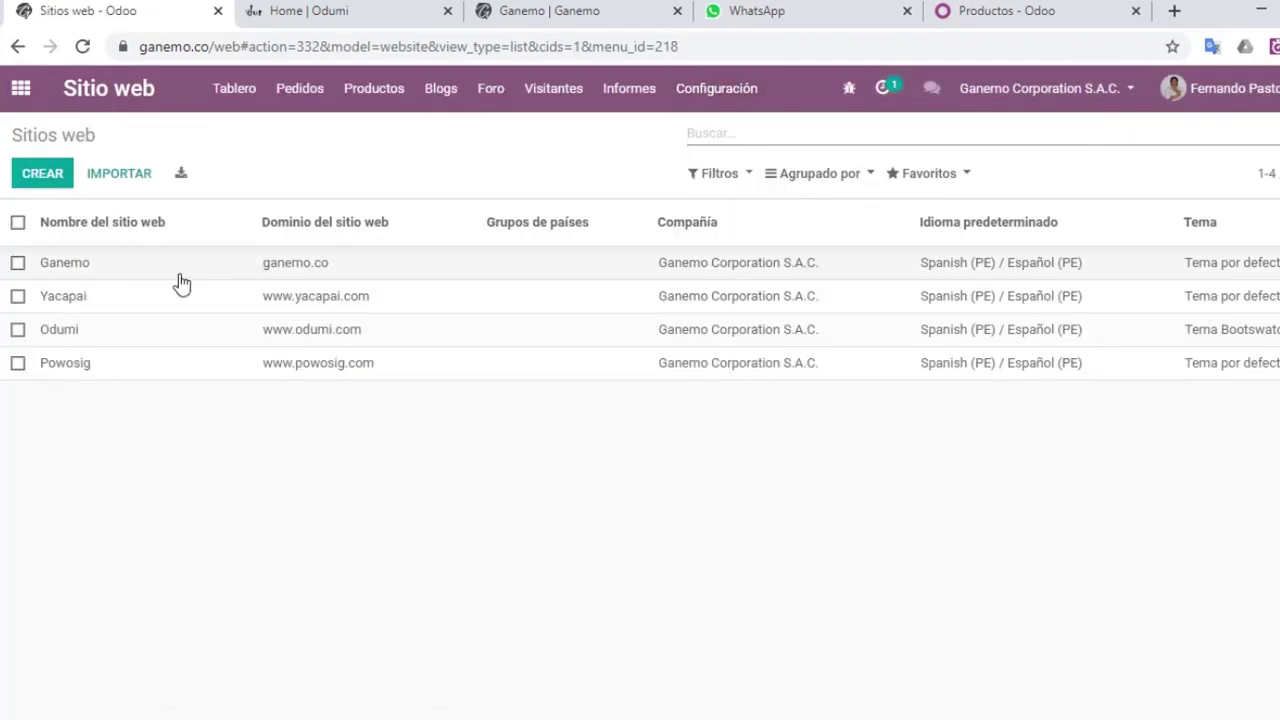